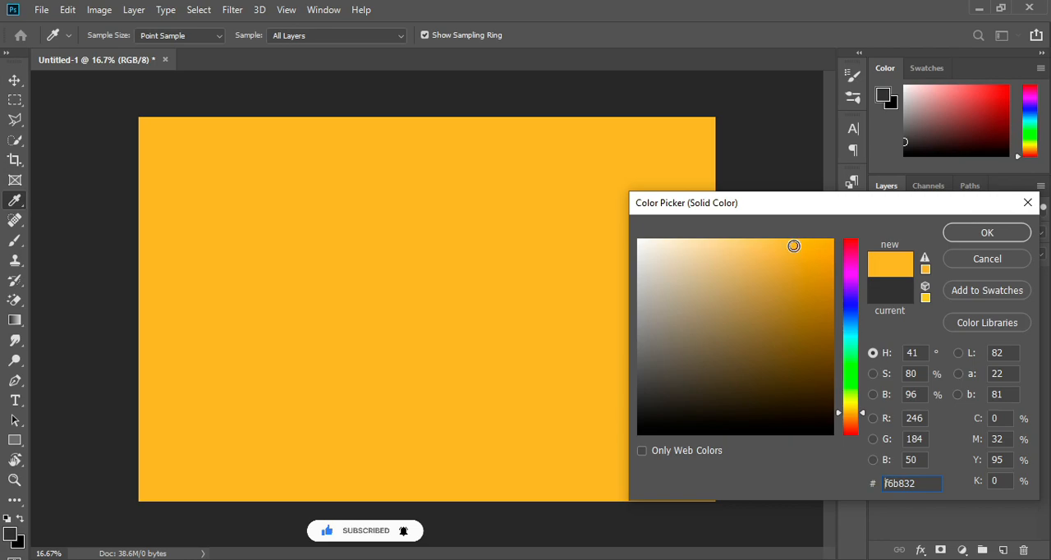
Set the solid color fill layer to orange-yellow e2b13b
drag(855, 419, 865, 419)
click(785, 262)
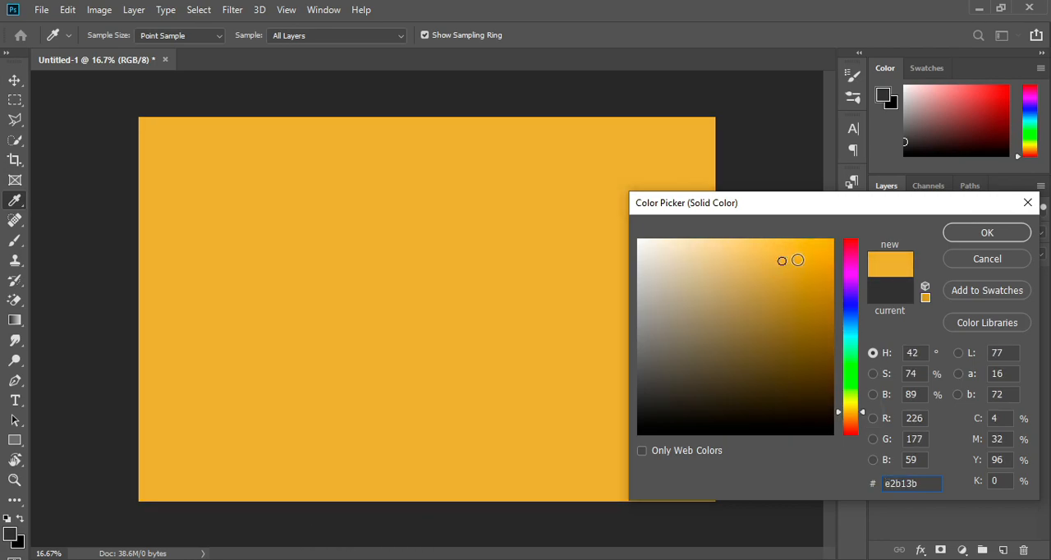
click(953, 234)
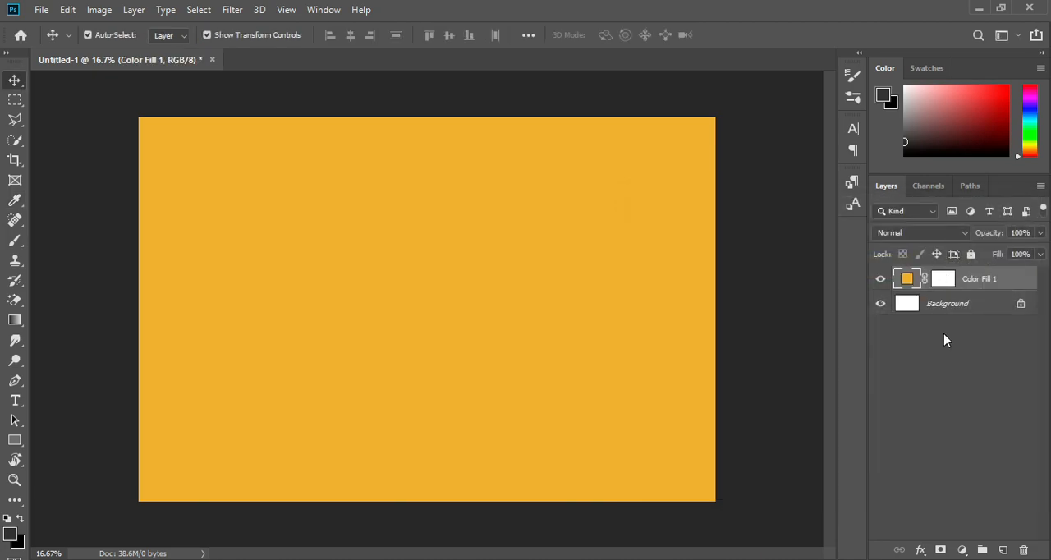
Add a gradient fill layer above the color fill and set its style to Radial
click(960, 550)
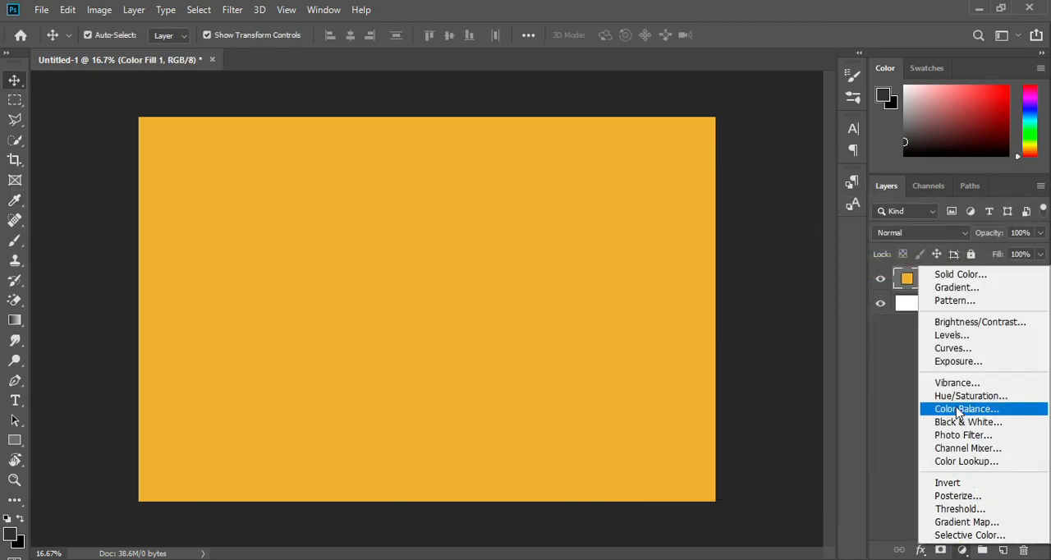
click(956, 288)
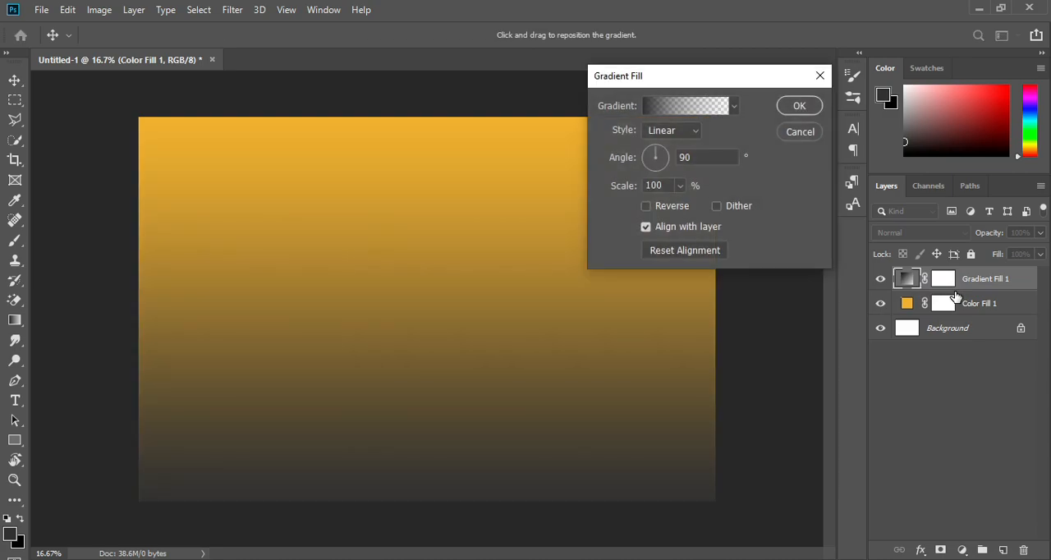
click(662, 134)
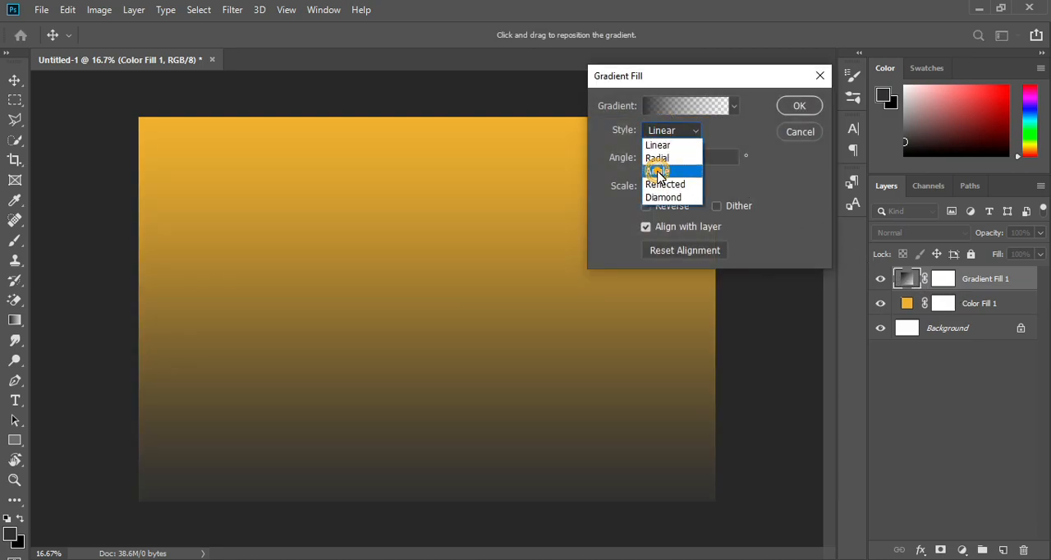
click(659, 171)
click(662, 134)
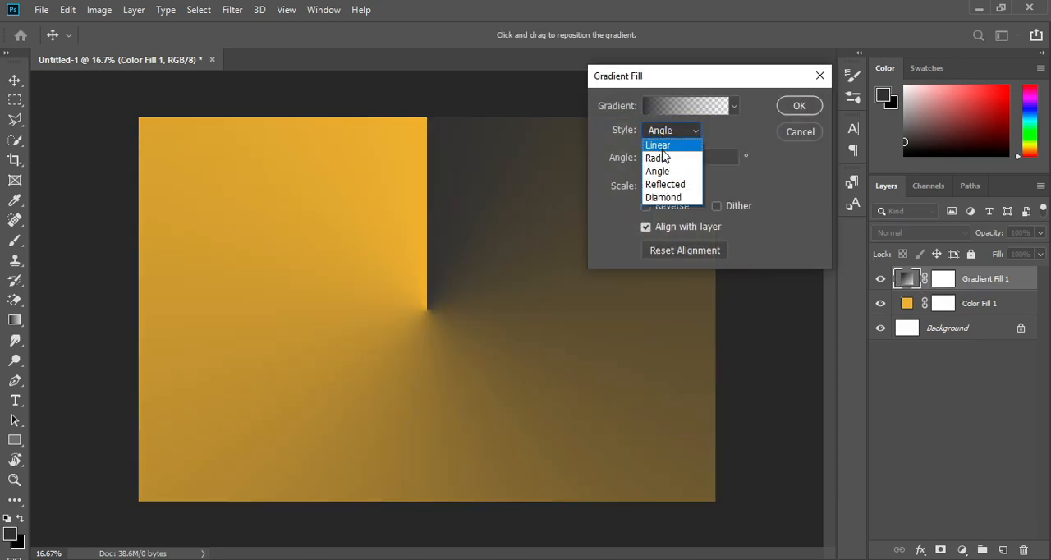
click(662, 157)
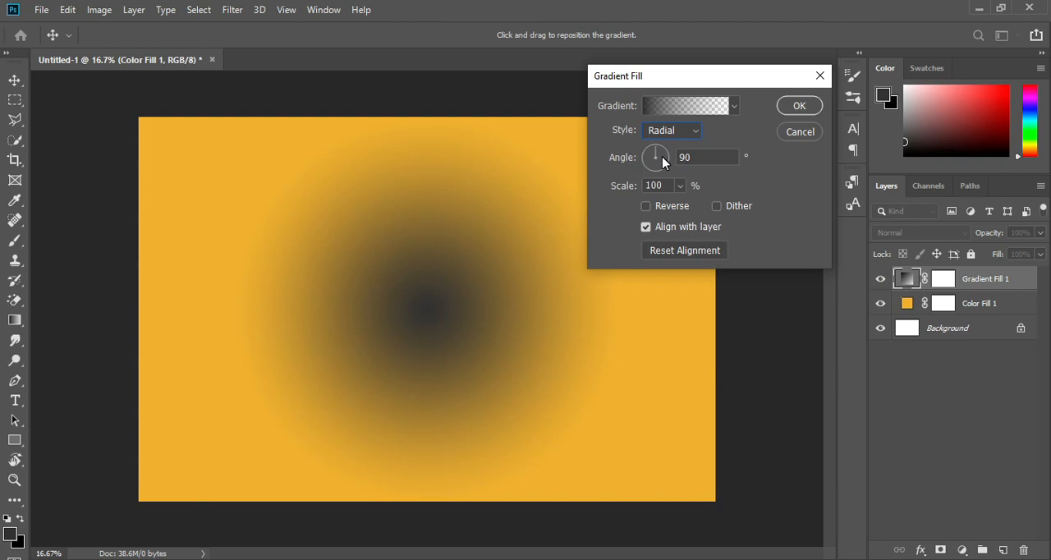
Set the gradient's starting color stop to near-white fffefe
click(699, 106)
click(710, 429)
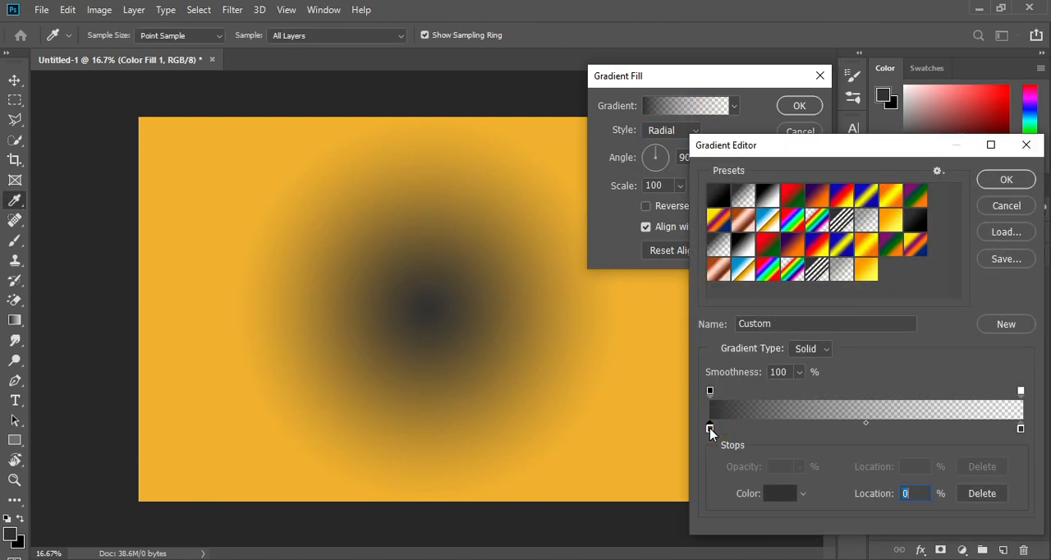
click(782, 493)
drag(695, 329, 643, 243)
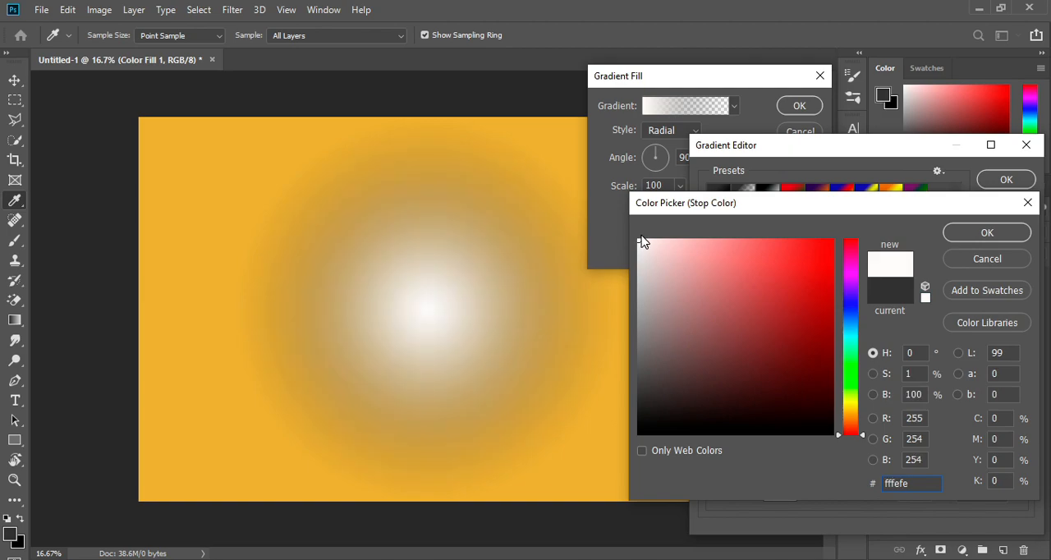
click(959, 234)
Set the gradient's end color stop to pale cream feecc1 and apply the gradient fill
click(1021, 428)
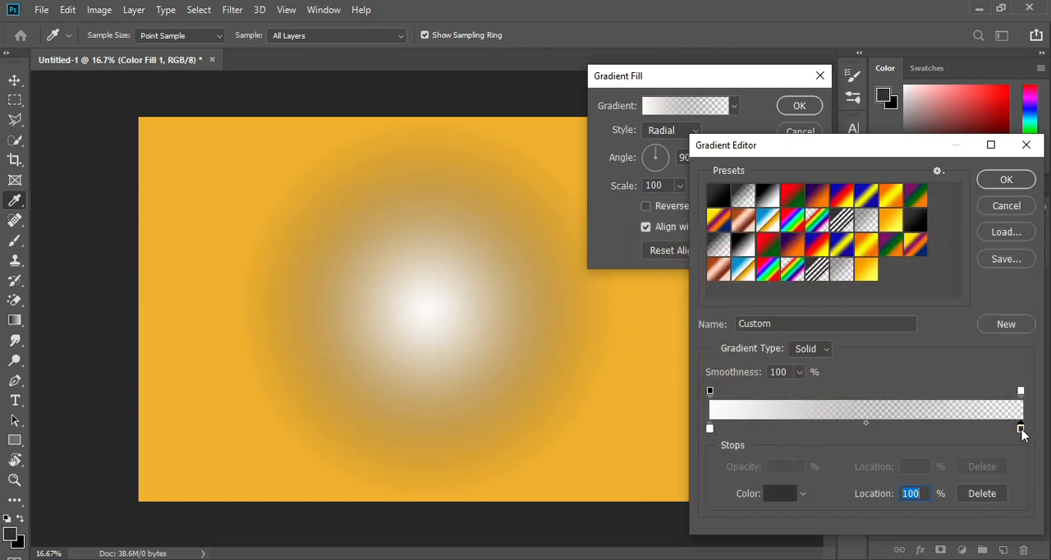
click(780, 493)
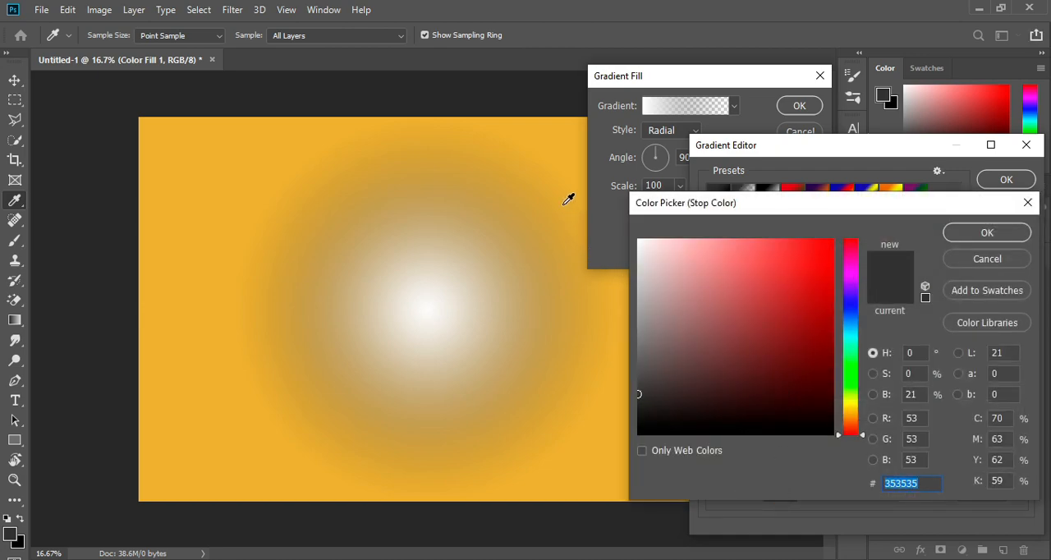
click(218, 173)
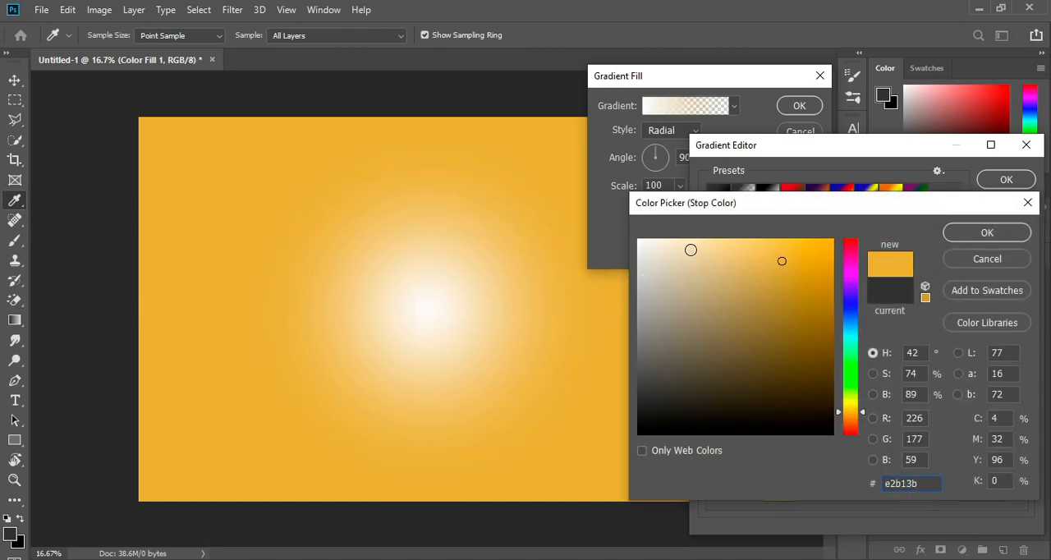
click(693, 242)
click(684, 239)
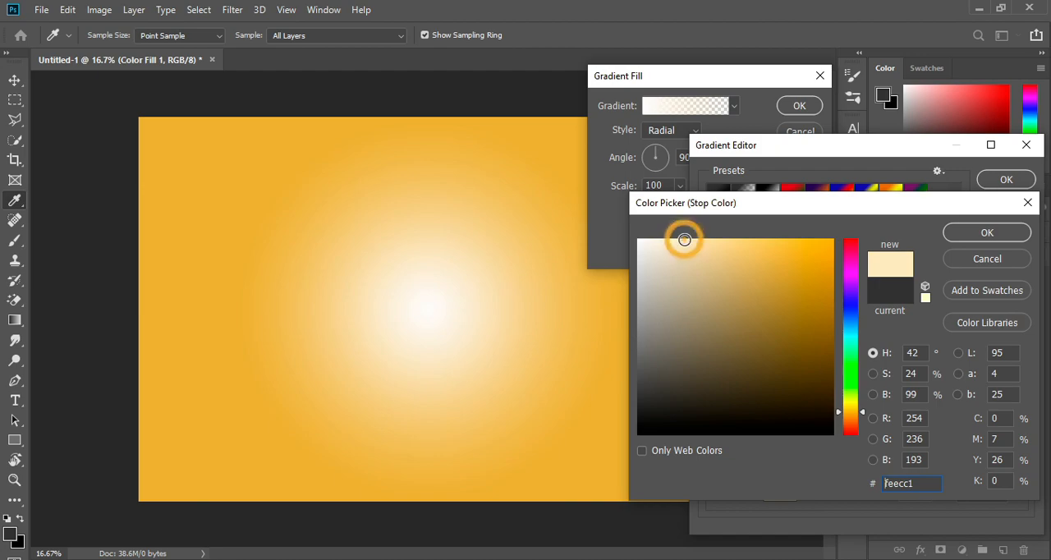
click(957, 235)
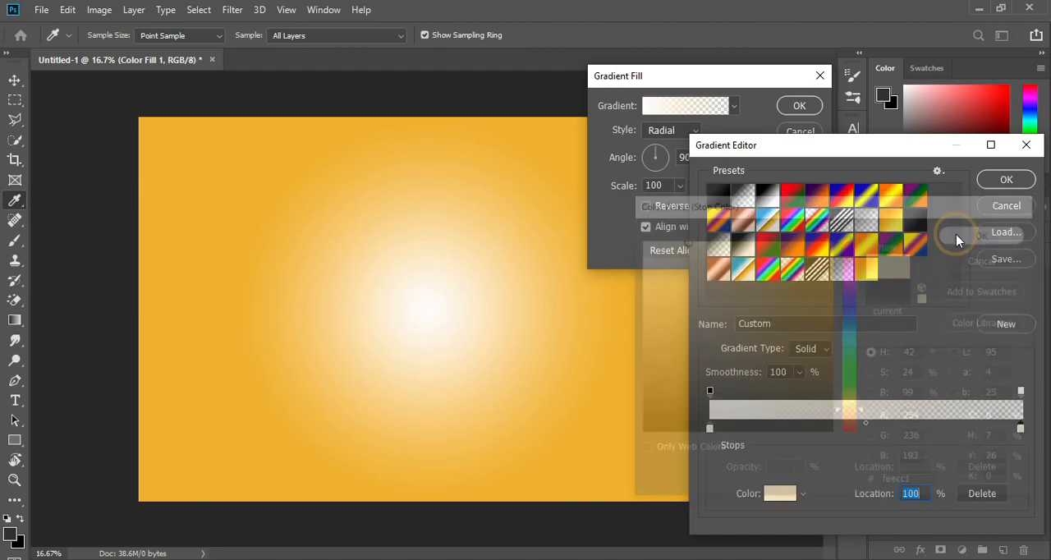
click(1004, 180)
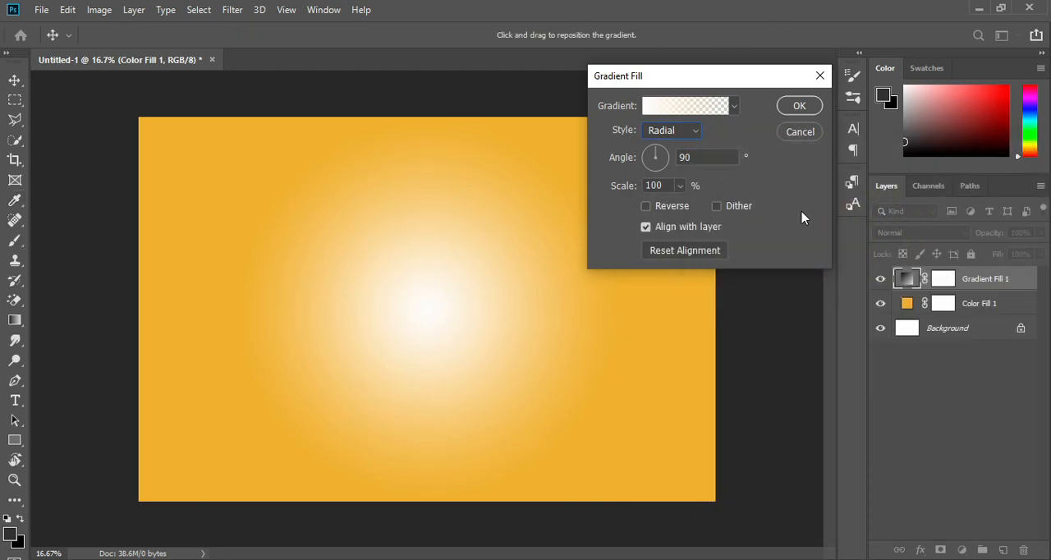
click(681, 185)
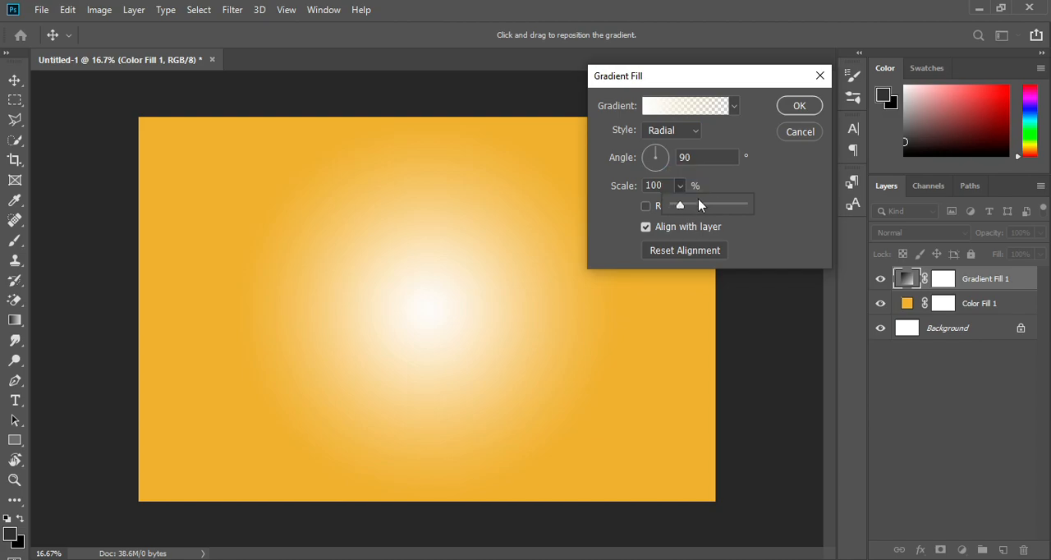
click(797, 104)
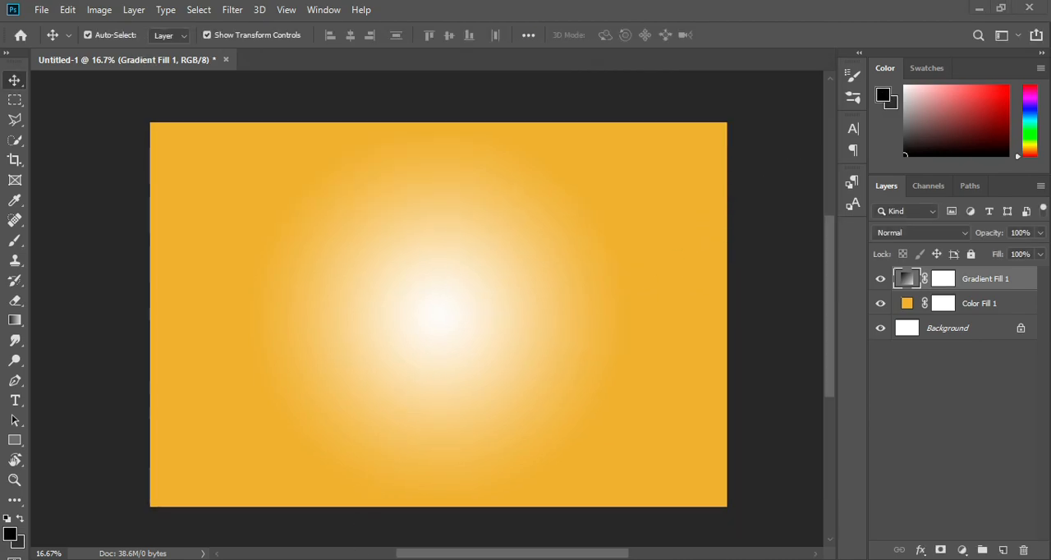
Place the orange image in the document, scaled and centred over the bright glow
key(alt+Tab)
drag(568, 250, 254, 310)
drag(520, 272, 634, 213)
drag(546, 285, 505, 305)
drag(457, 383, 479, 358)
click(586, 35)
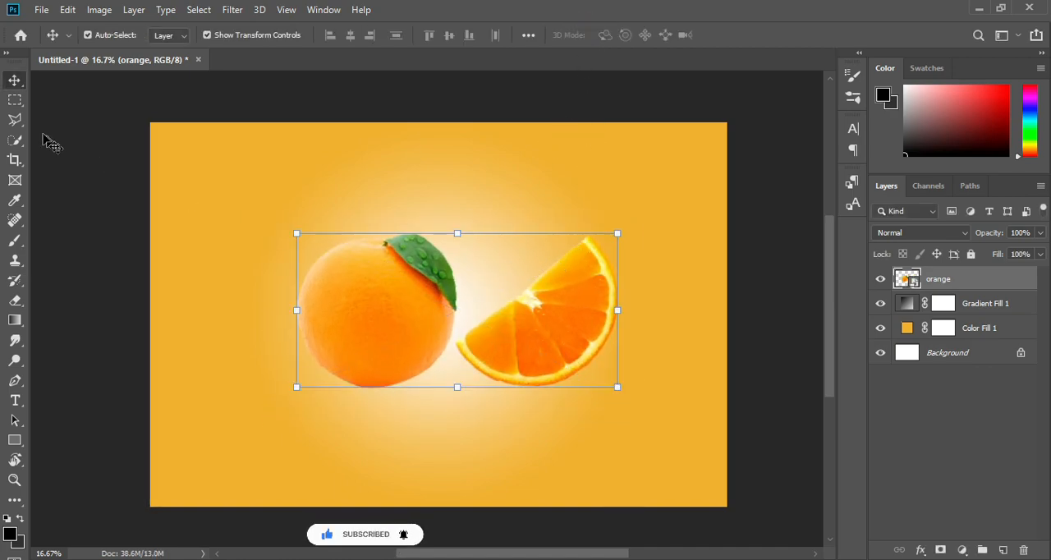
Select the orange slice with the Polygonal Lasso and copy it to a new layer
click(15, 119)
click(578, 217)
click(451, 343)
click(546, 410)
click(659, 314)
click(579, 220)
key(ctrl+j)
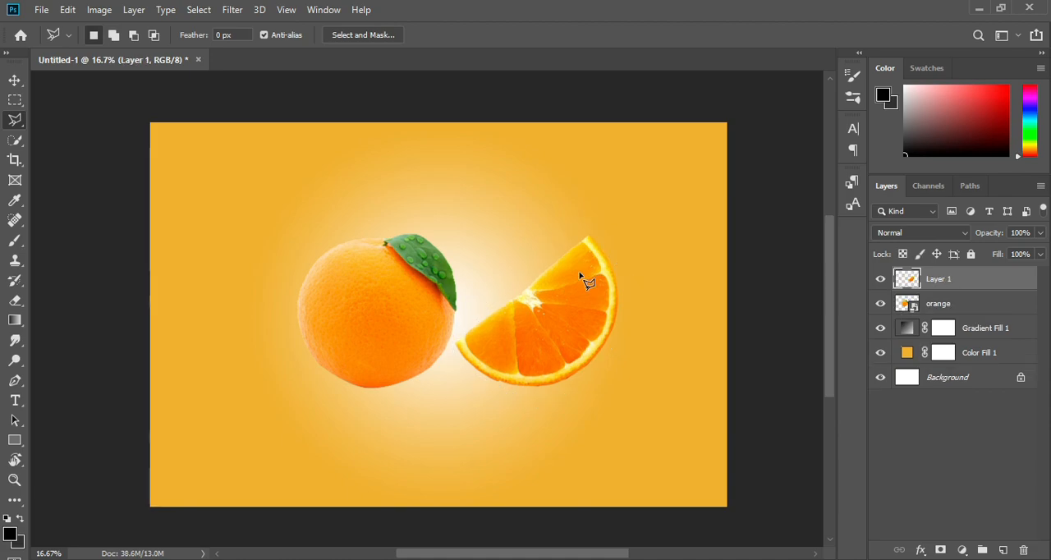
Rasterize the orange layer and erase its slice with Layer 1 hidden, leaving only the whole orange, and show Layer 1 again
click(15, 301)
click(880, 279)
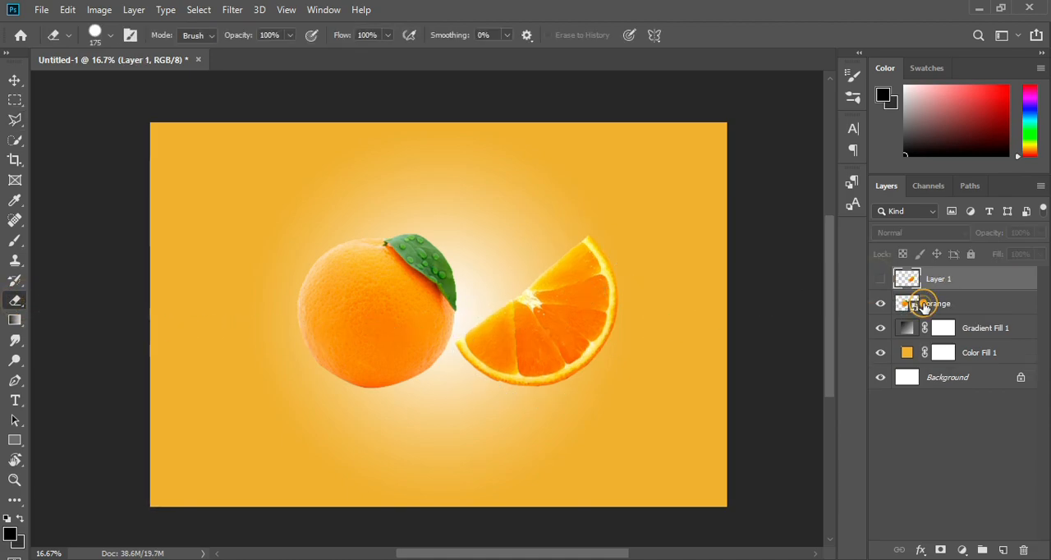
click(923, 302)
click(624, 307)
click(501, 235)
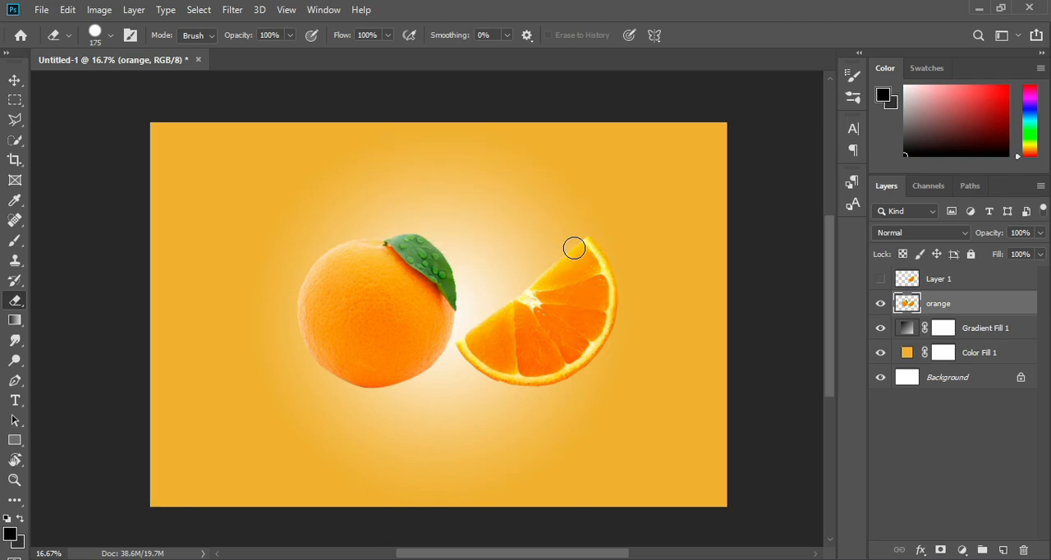
mouse_move(581, 244)
mouse_down()
mouse_move(597, 317)
mouse_move(526, 383)
mouse_move(479, 351)
mouse_move(538, 294)
mouse_move(547, 348)
mouse_move(522, 327)
mouse_up()
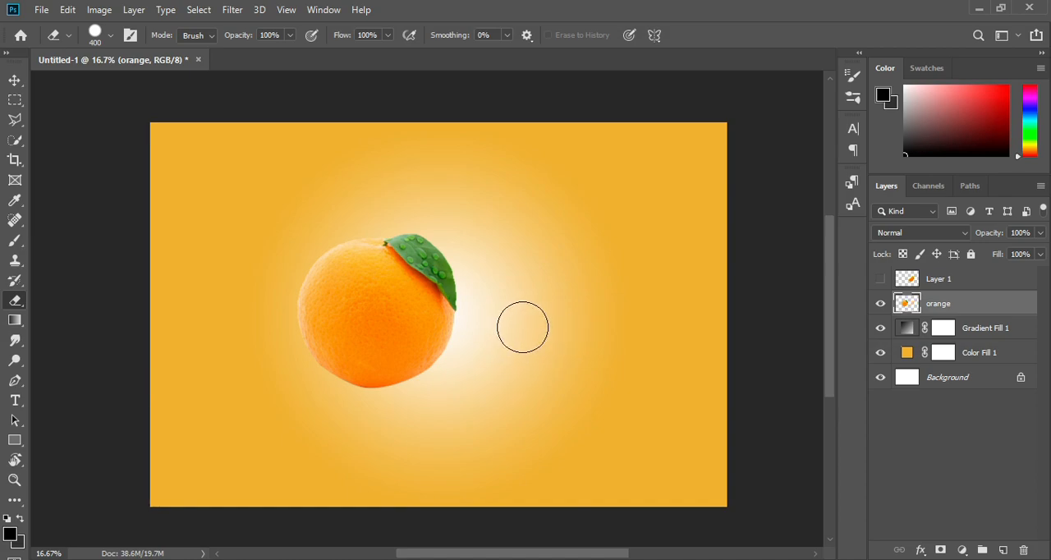
click(880, 278)
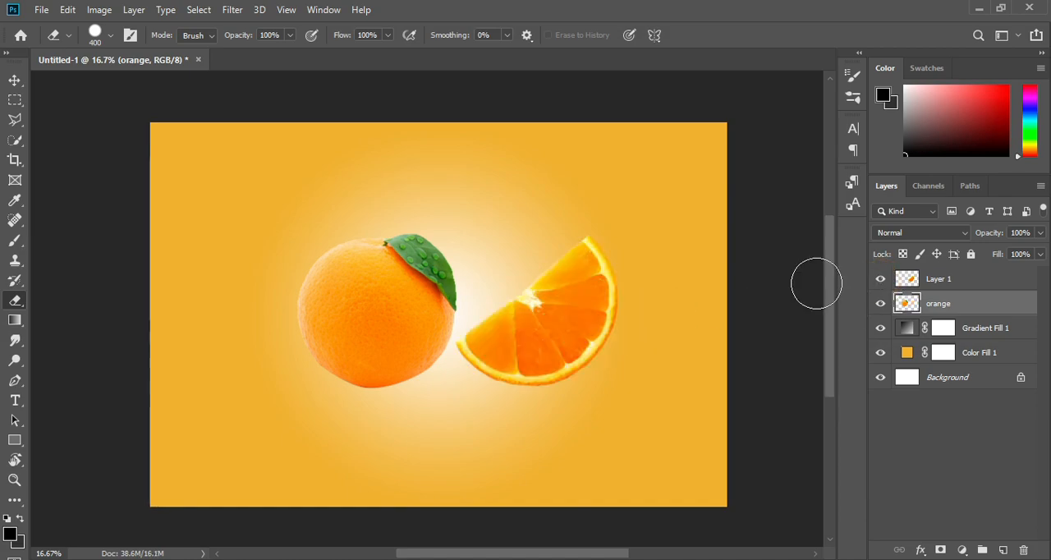
Swap the whole orange to the right and the slice to the left, and scale the whole orange down slightly
click(14, 80)
drag(350, 307, 534, 224)
drag(498, 369, 324, 339)
drag(545, 258, 522, 325)
drag(617, 228, 604, 239)
drag(567, 299, 566, 298)
click(736, 36)
Scale the slice to 85.69%, rotate it 34.28° so its cut edge faces up, and overlap it with the orange's left edge
click(403, 275)
click(436, 198)
drag(466, 222, 431, 275)
drag(345, 306, 404, 342)
drag(490, 313, 451, 314)
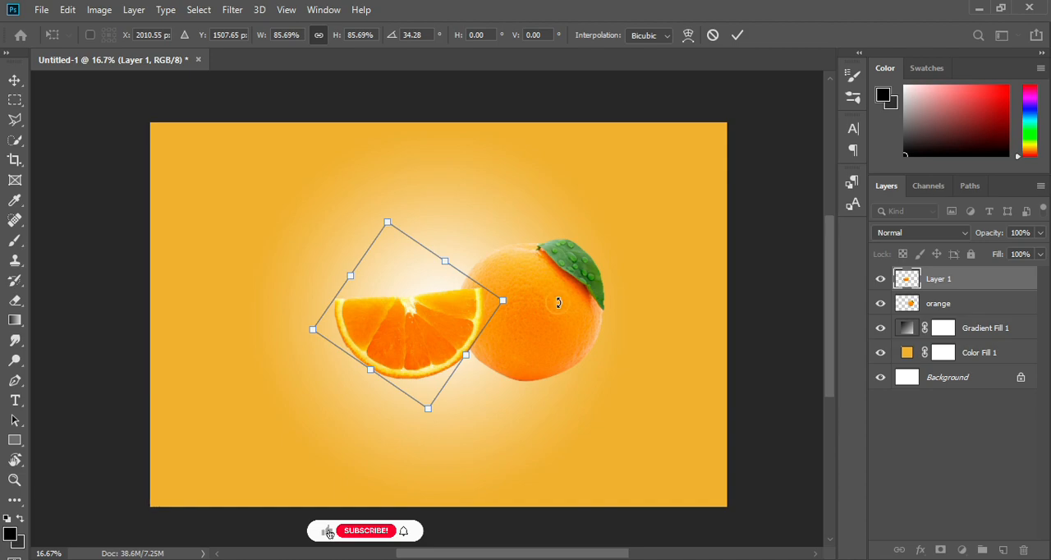
click(738, 35)
Move the whole orange up slightly and scale the slice to 100.72%
drag(552, 312, 549, 306)
click(438, 335)
mouse_move(485, 285)
mouse_down()
mouse_move(488, 274)
mouse_move(485, 284)
mouse_up()
key(Down)
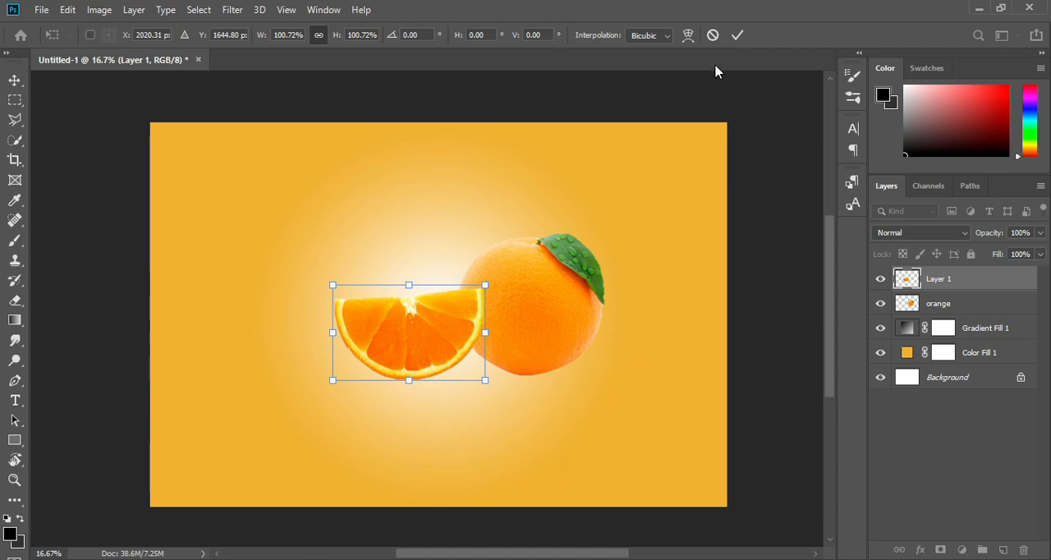
click(736, 35)
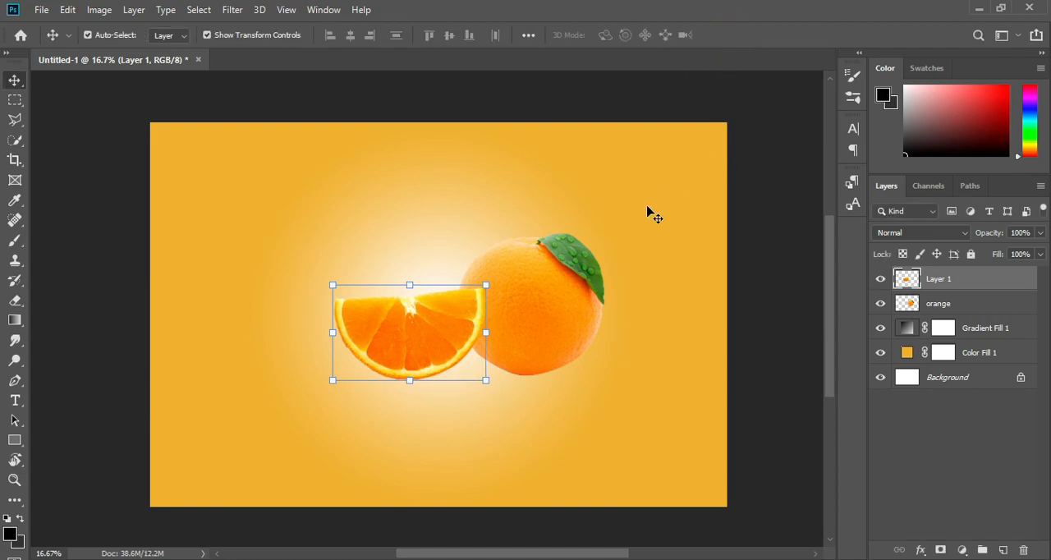
Delete the slice's inner flesh using a quick selection feathered by 2 pixels, leaving only the peel
click(15, 140)
mouse_move(371, 314)
mouse_down()
mouse_move(403, 323)
mouse_move(416, 306)
mouse_move(391, 298)
mouse_move(465, 289)
mouse_move(446, 312)
mouse_up()
right_click(447, 313)
click(493, 71)
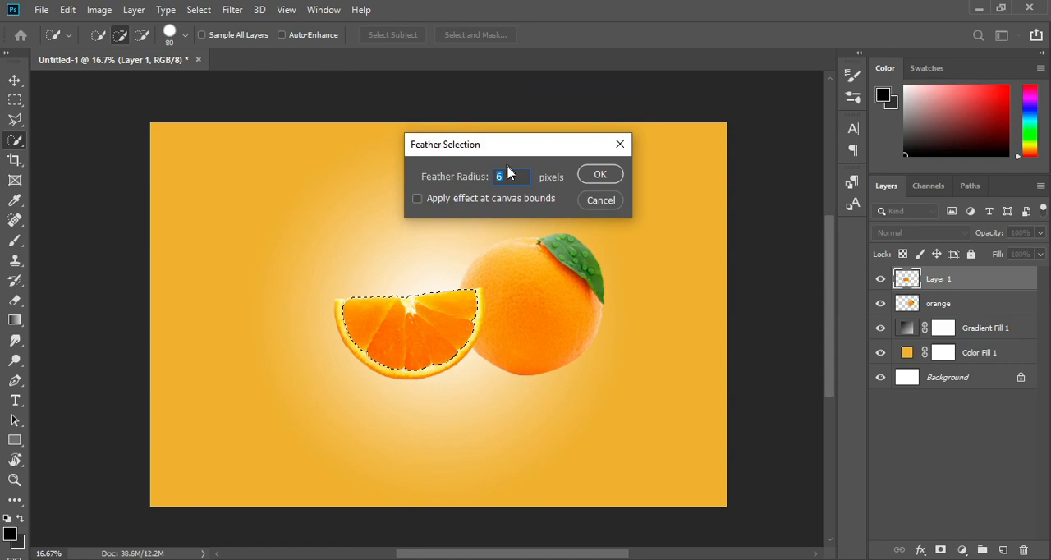
click(602, 175)
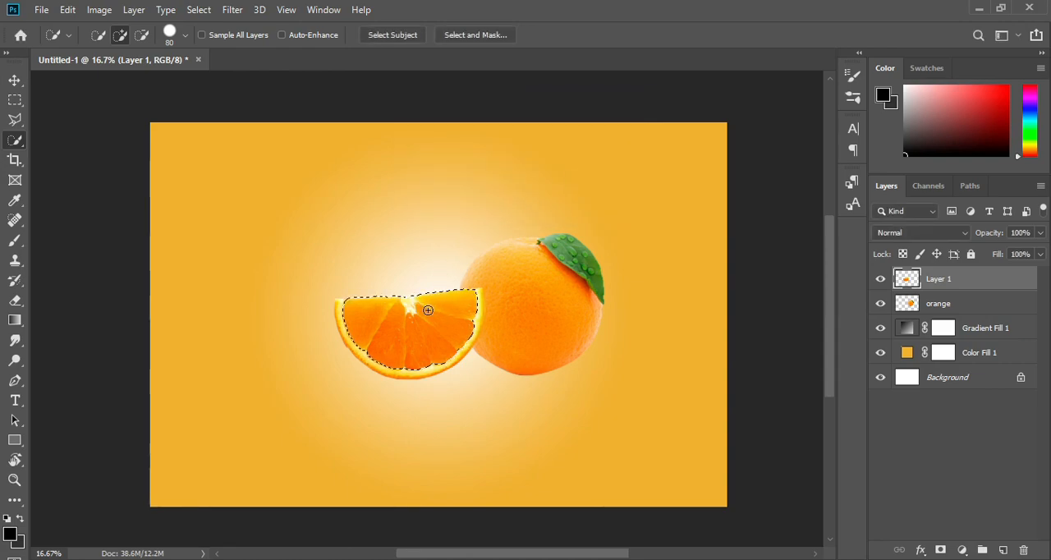
key(Delete)
key(ctrl+d)
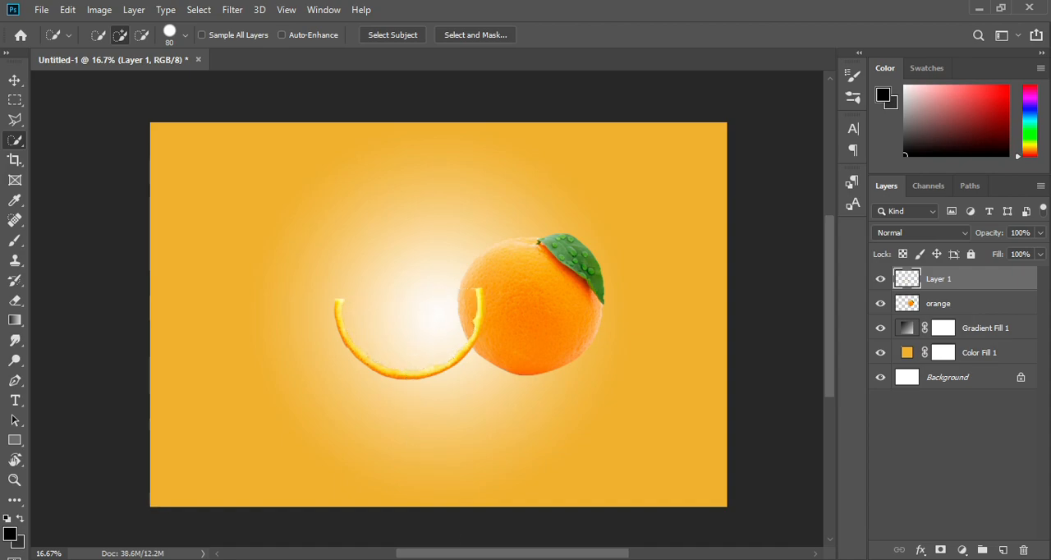
Place the Water-1 image over the slice peel at about 18.85% scale, tilted about -3°, and order it below Layer 1
key(alt+Tab)
drag(643, 238, 184, 279)
drag(246, 121, 462, 336)
drag(521, 413, 395, 306)
drag(507, 197, 488, 223)
drag(454, 288, 457, 281)
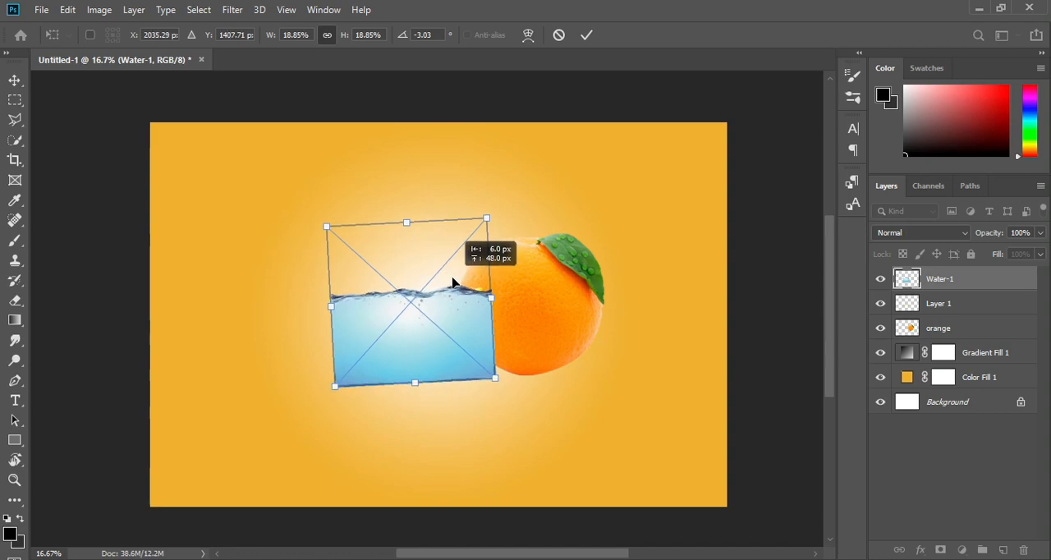
mouse_move(932, 283)
mouse_down()
mouse_move(932, 326)
mouse_move(932, 300)
mouse_up()
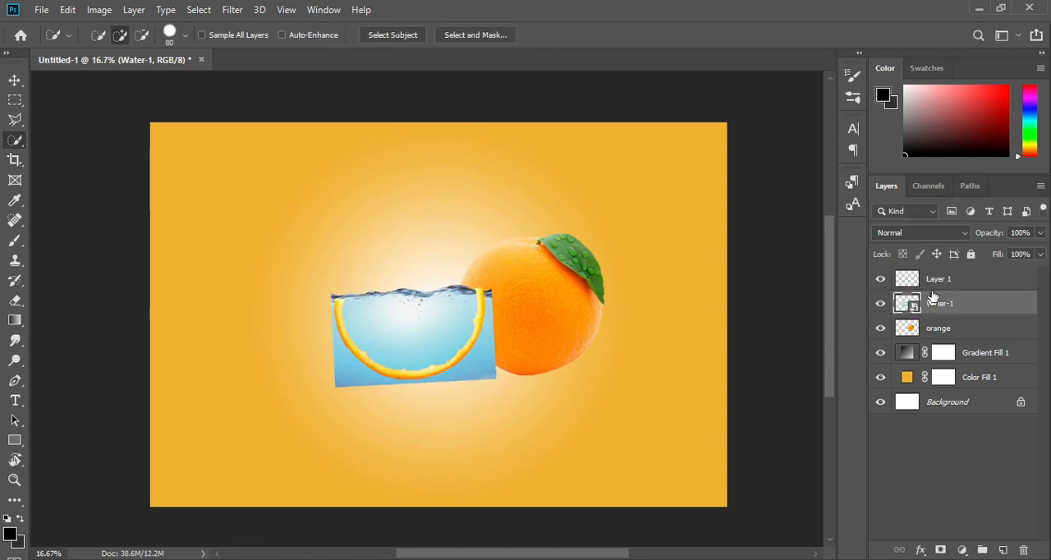
Scale the water image down to 16.48% and tilt it slightly more counterclockwise to line its surface up with the peel's tips
click(15, 80)
drag(521, 282, 498, 275)
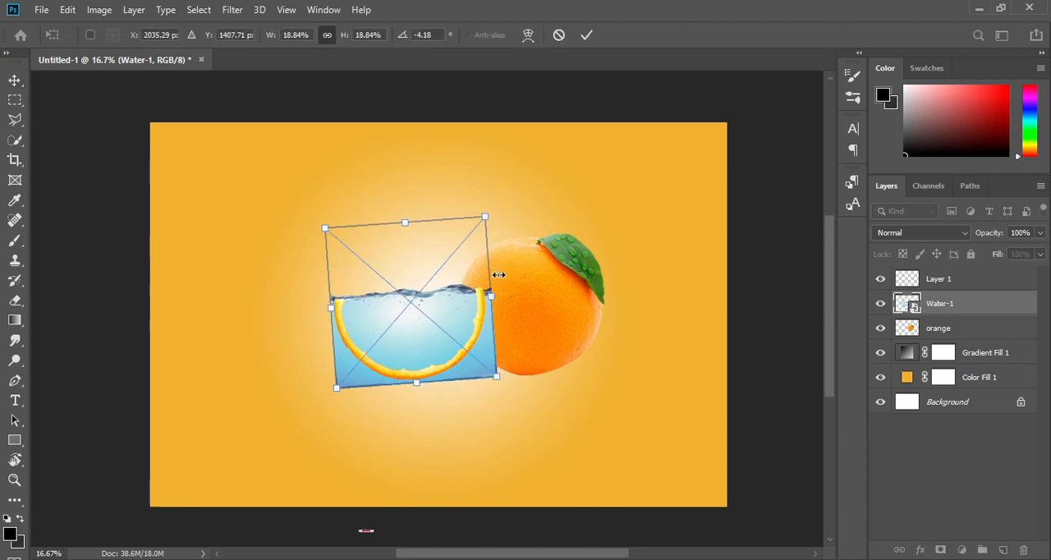
scroll(498, 274, up, 1)
drag(478, 192, 472, 201)
drag(449, 269, 437, 263)
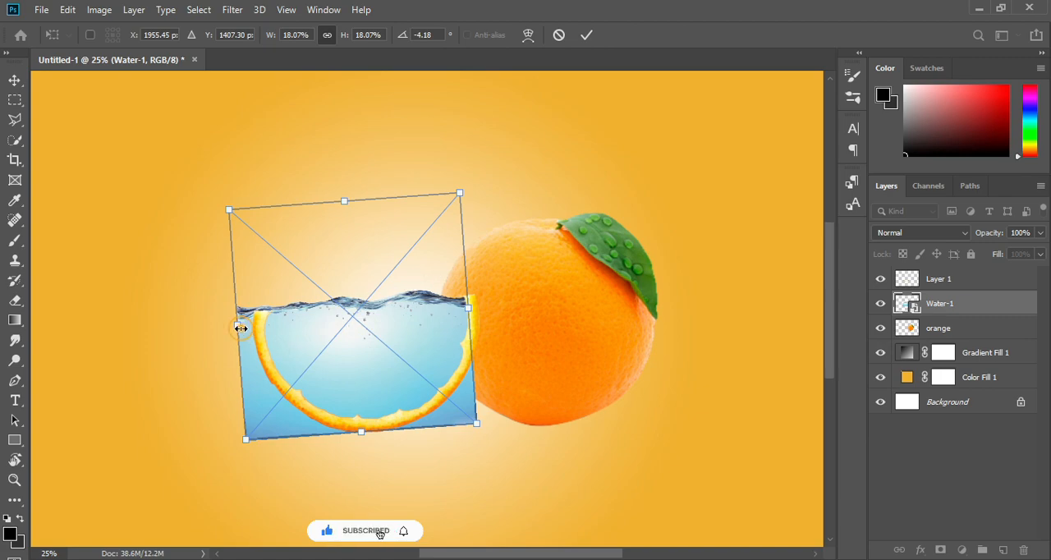
drag(241, 328, 258, 322)
drag(462, 188, 463, 172)
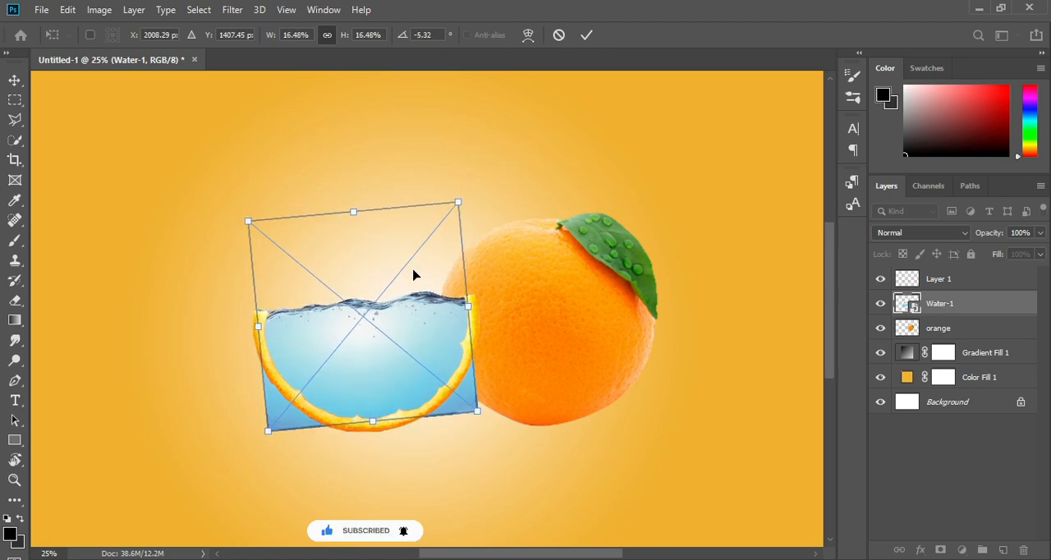
drag(255, 441, 258, 435)
Warp the water image's sides slightly so its surface edges fit inside the tips of the slice peel
click(528, 35)
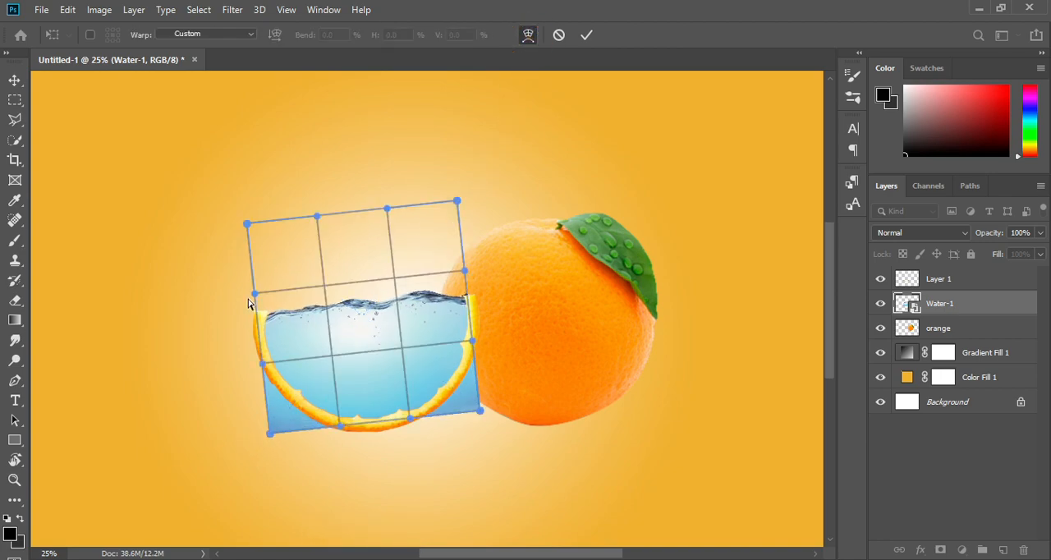
drag(259, 297, 273, 300)
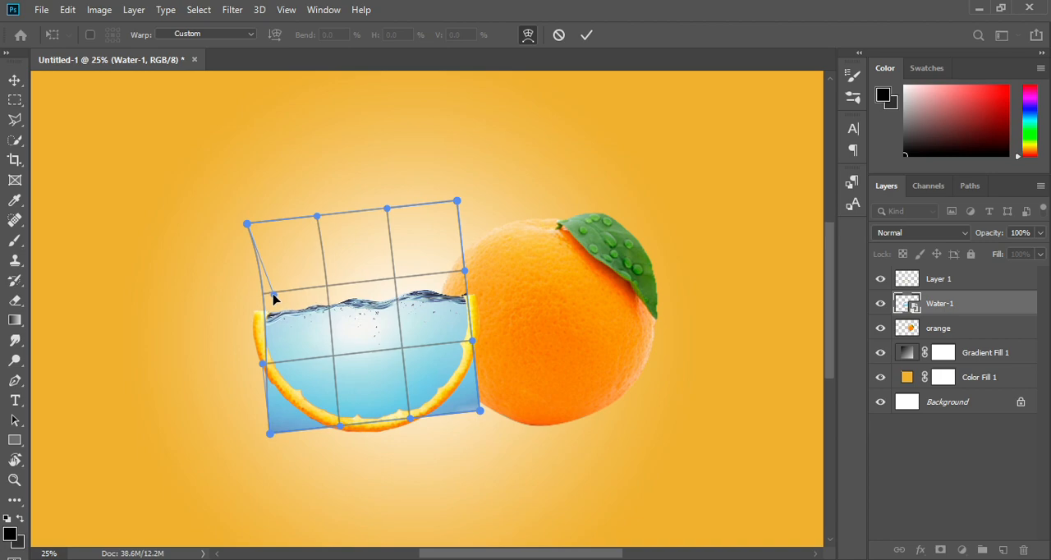
drag(262, 366, 253, 365)
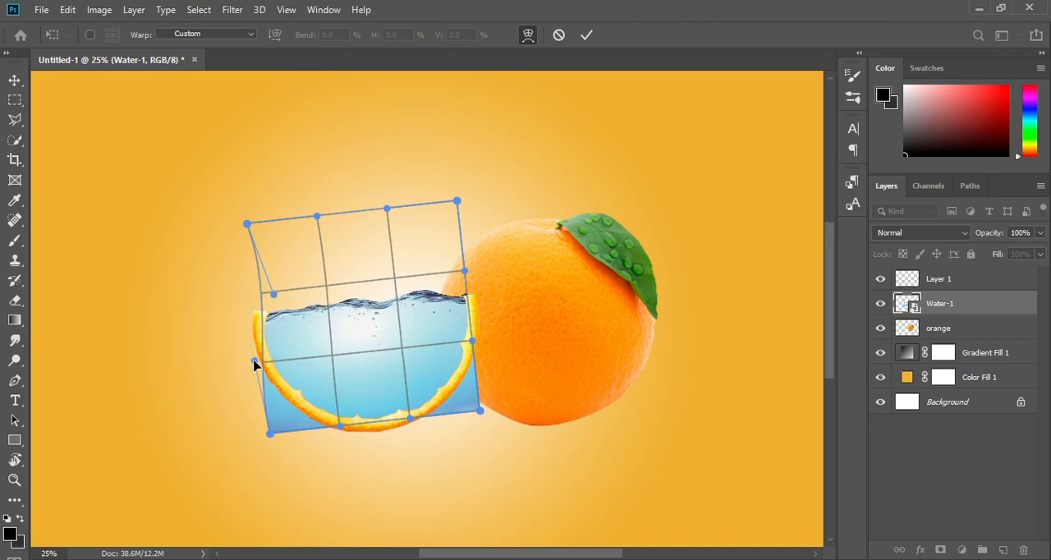
mouse_move(472, 342)
mouse_down()
mouse_move(465, 352)
mouse_move(472, 345)
mouse_up()
drag(465, 271, 461, 275)
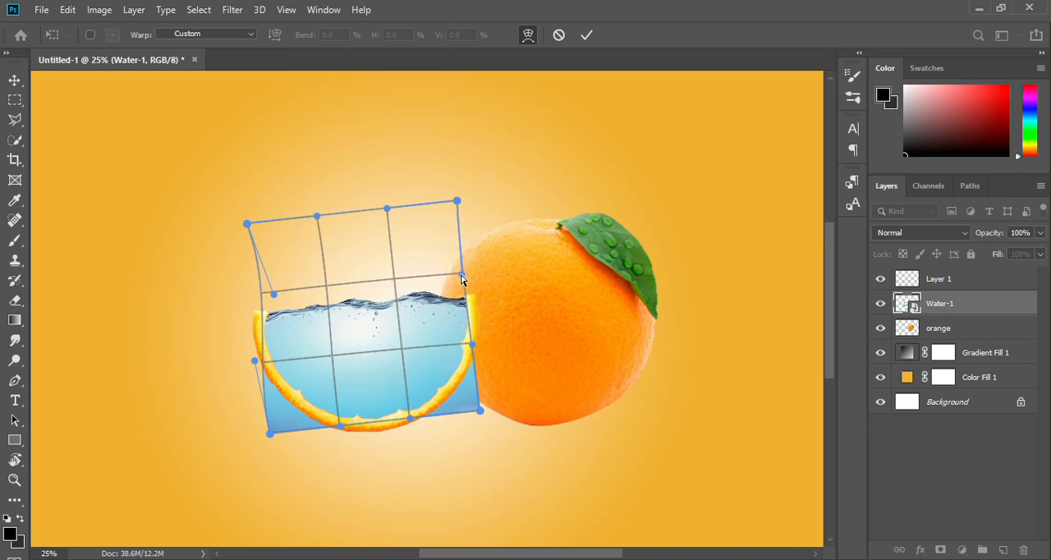
click(583, 36)
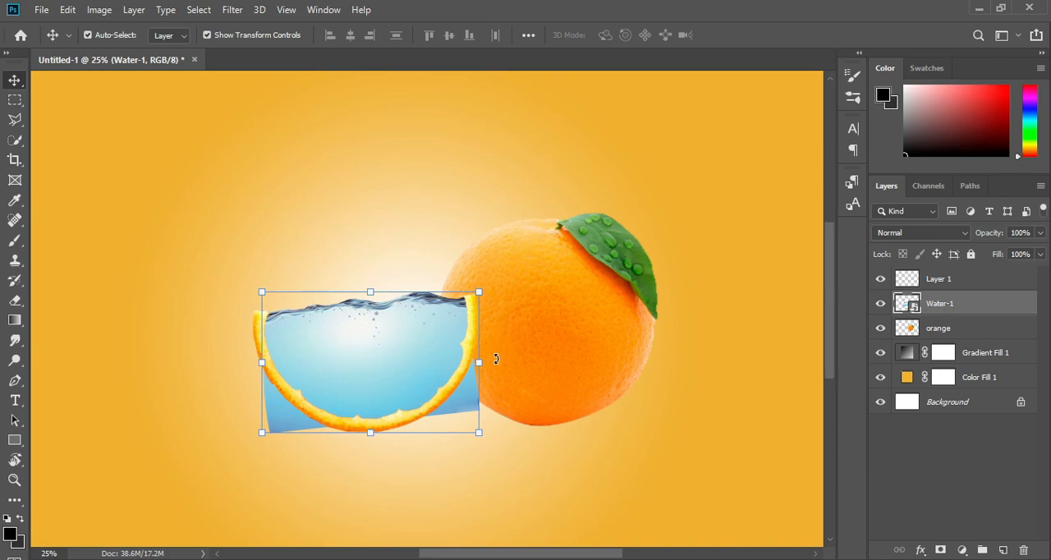
Rasterize the Water-1 layer and erase the water outside the peel with a 400 px eraser
click(16, 302)
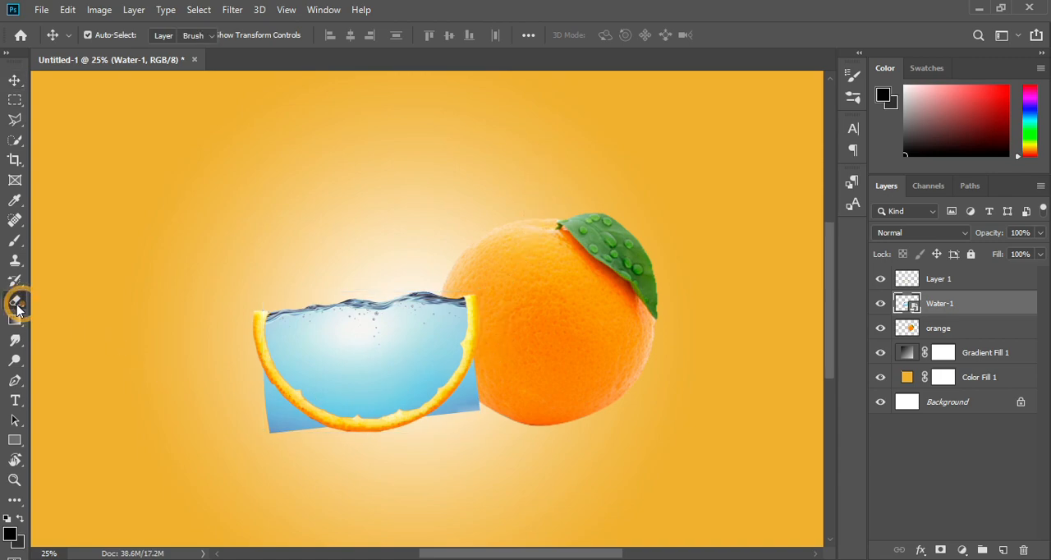
click(253, 399)
click(498, 235)
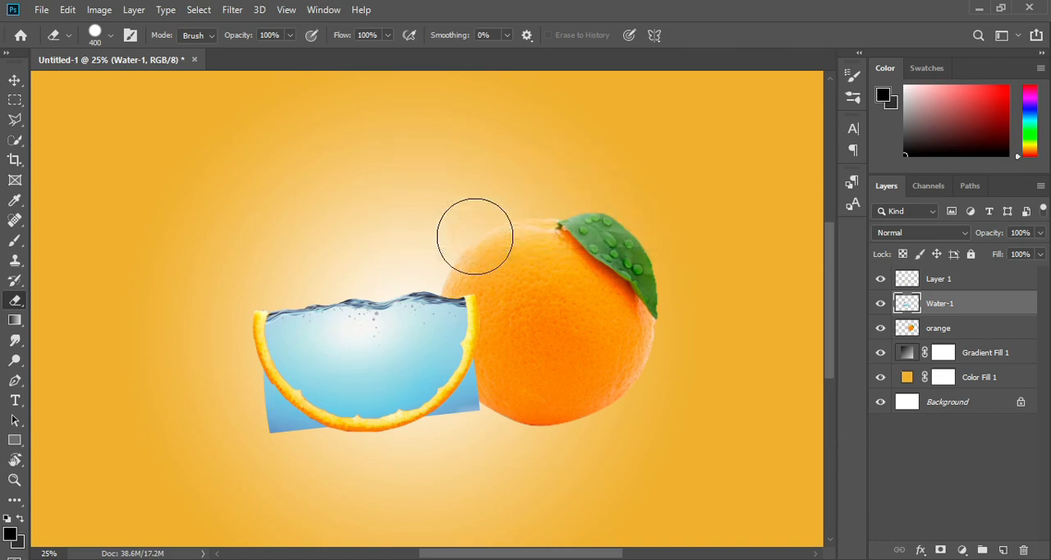
click(256, 417)
mouse_move(256, 417)
mouse_down()
mouse_move(282, 443)
mouse_move(362, 468)
mouse_move(475, 419)
mouse_move(502, 380)
mouse_move(456, 436)
mouse_up()
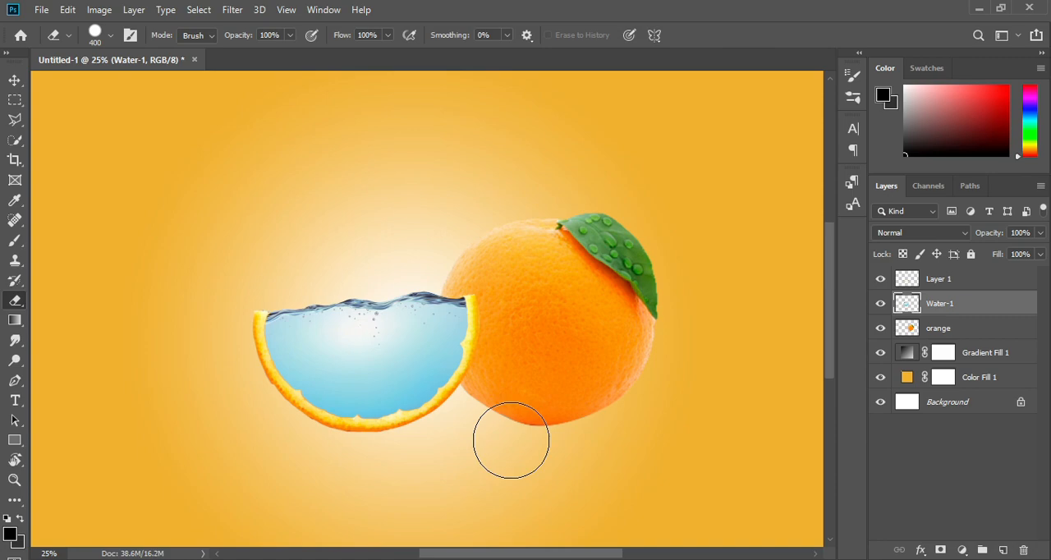
Link the Layer 1 and Water-1 layers together
key(ctrl+minus)
drag(516, 418, 593, 403)
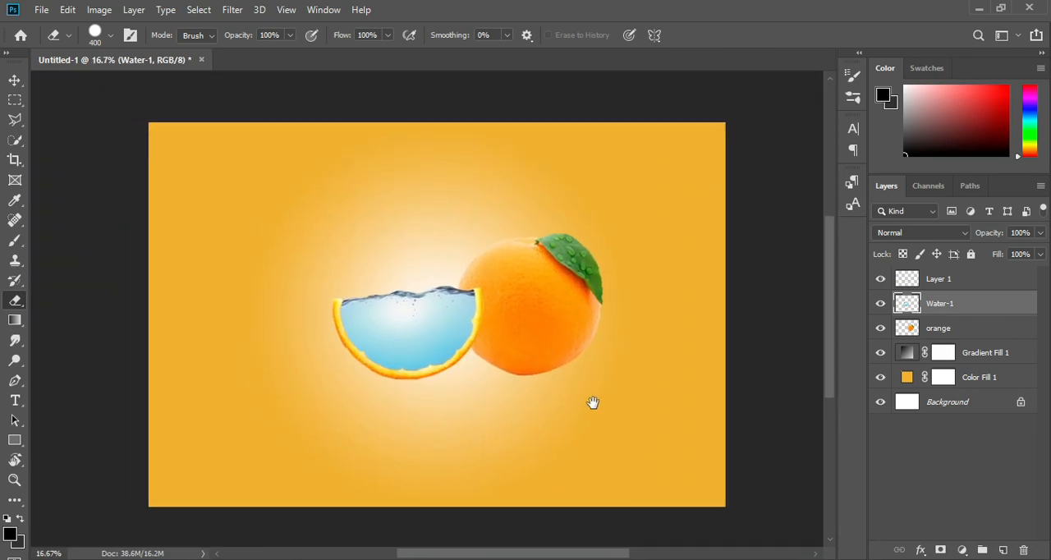
shift+click(938, 279)
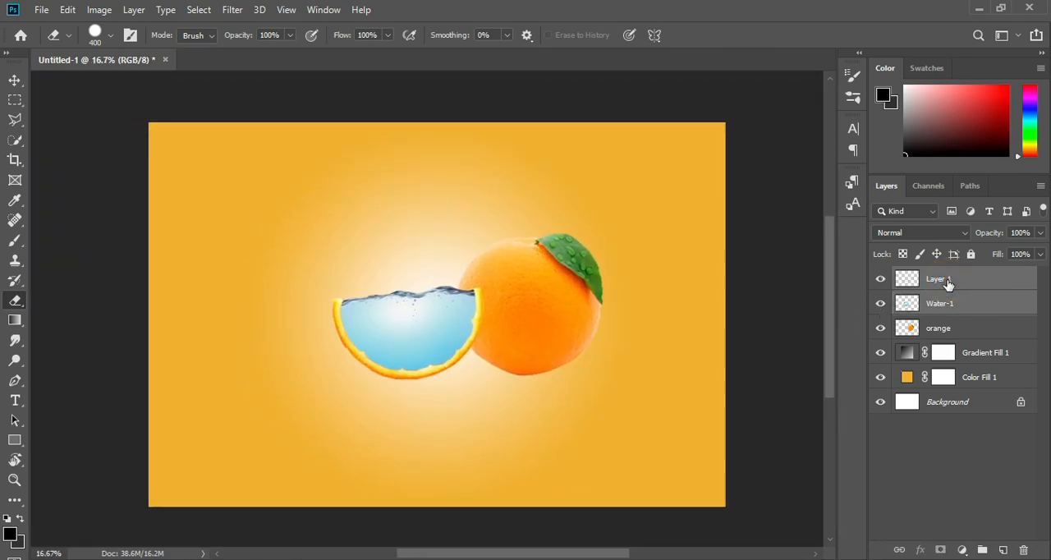
click(901, 549)
Rotate the linked water-filled slice about 2.7° clockwise and nudge it up slightly
click(14, 80)
drag(494, 267, 490, 281)
key(shift+Up)
key(shift+Up)
key(shift+Up)
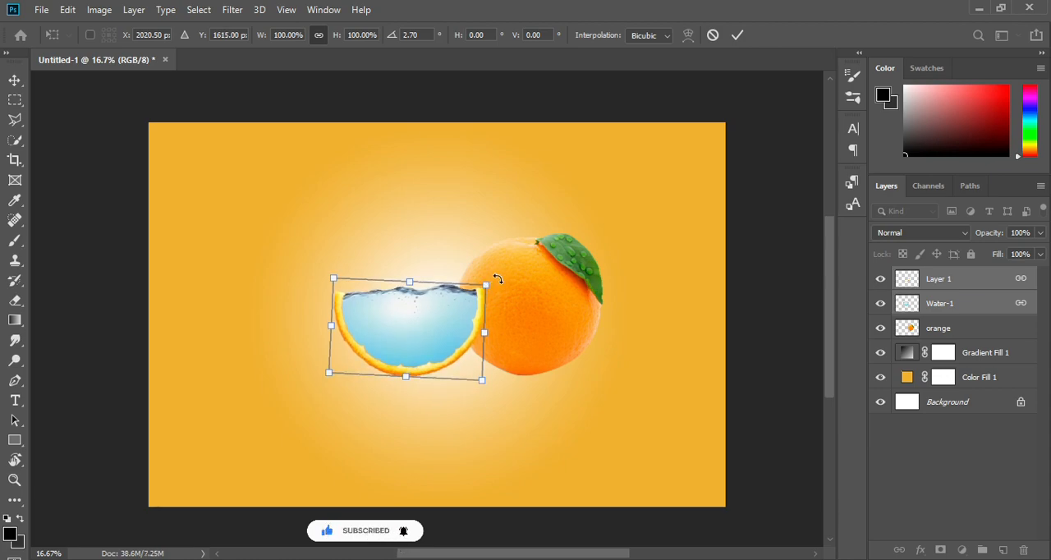
click(736, 38)
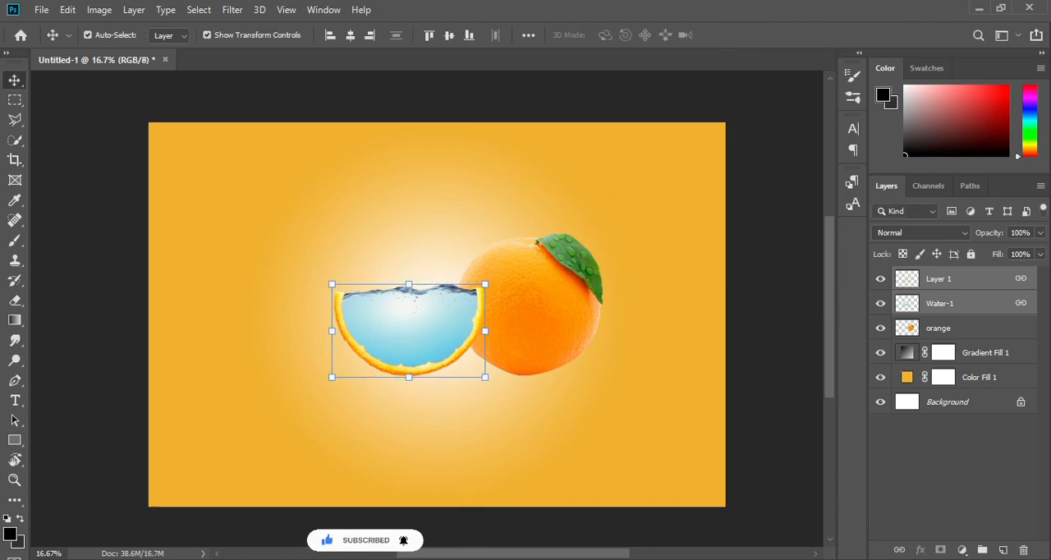
Open fishes.png and outline the middle fish of the lower row with a Polygonal Lasso selection
click(475, 558)
drag(451, 263, 422, 59)
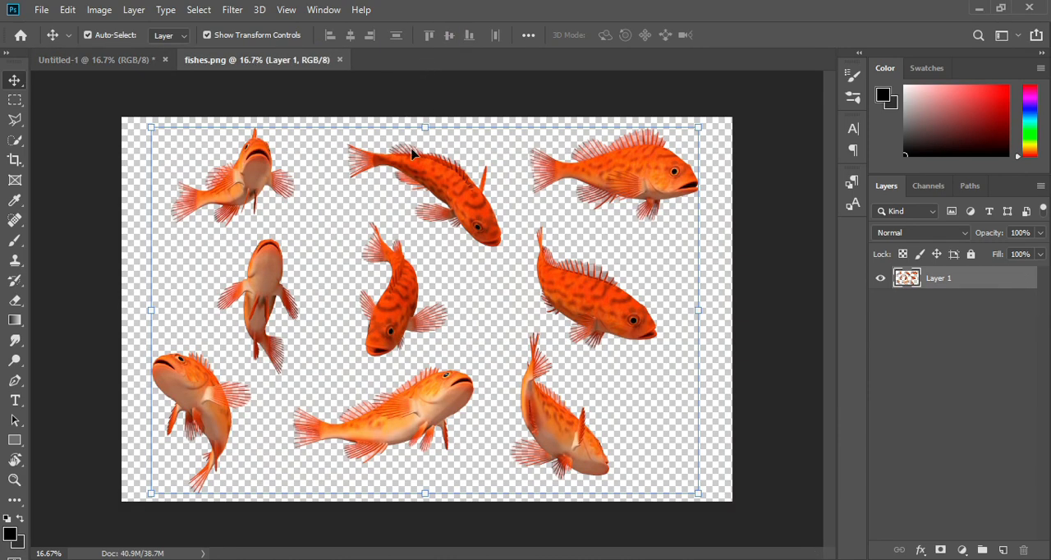
click(14, 120)
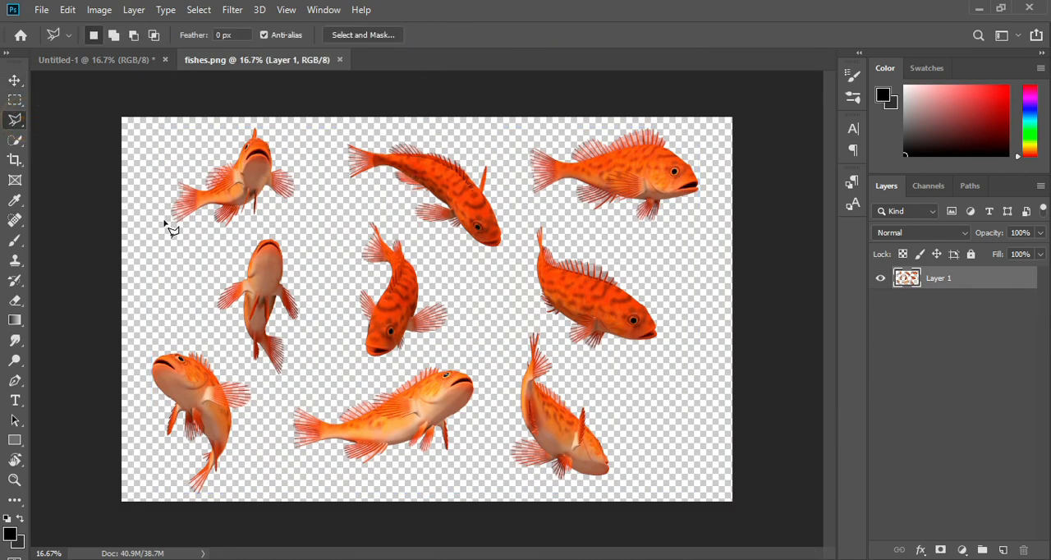
click(281, 386)
click(469, 347)
click(490, 396)
click(452, 468)
click(282, 475)
click(282, 386)
Move the selected fish into the orange composition, scale it to 25.78% and place it in the upper right of the water
click(14, 80)
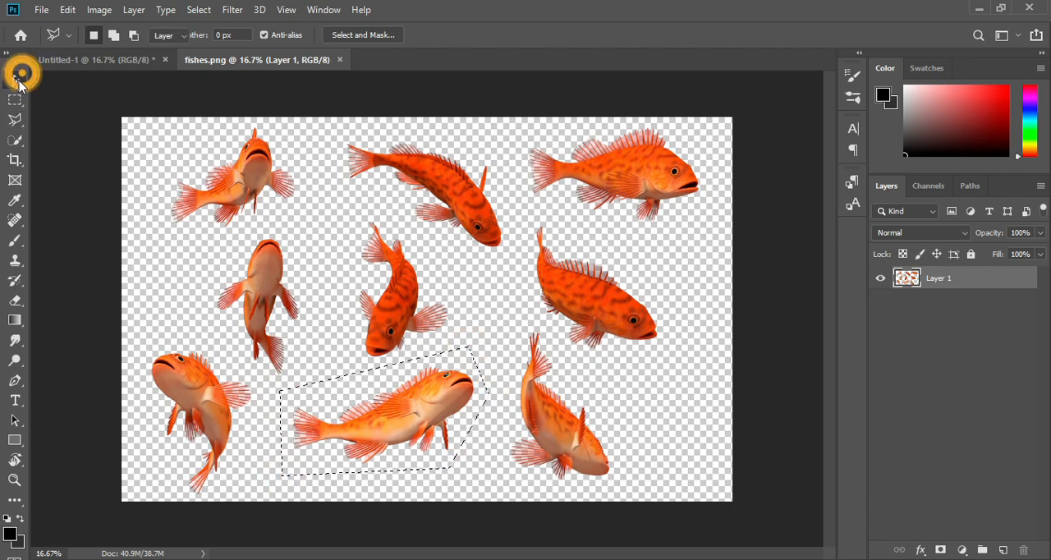
mouse_move(366, 361)
mouse_down()
mouse_move(142, 63)
mouse_move(419, 306)
mouse_up()
drag(471, 244, 357, 305)
drag(344, 318, 446, 322)
click(738, 34)
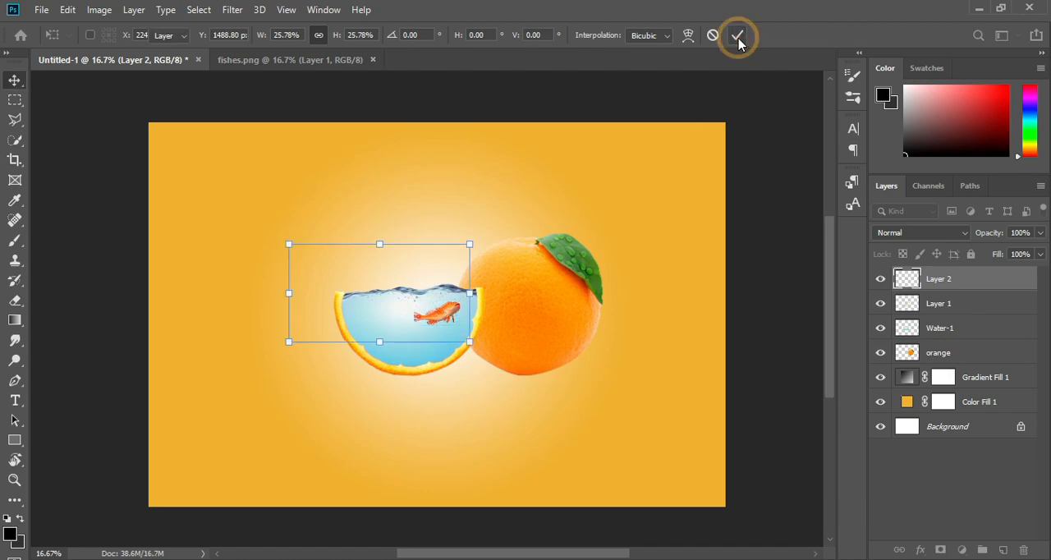
Lower the opacity of the first fish's layer to about 66%
click(1040, 233)
drag(1040, 249, 1037, 250)
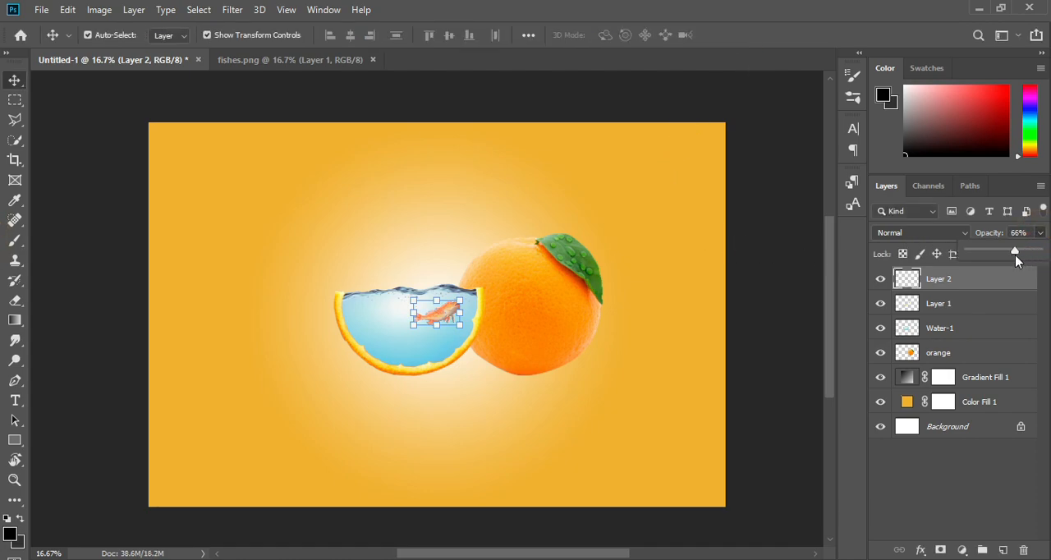
drag(1006, 257, 1012, 258)
In fishes.png, outline the left fish of the lower row with a Polygonal Lasso selection
click(308, 59)
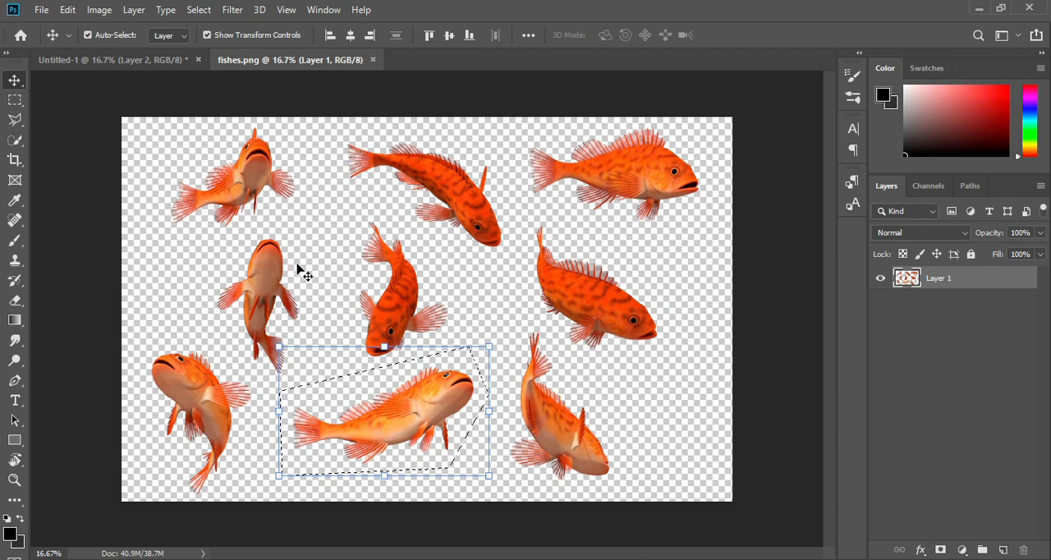
click(16, 120)
click(129, 329)
click(209, 340)
click(148, 344)
click(133, 394)
click(171, 490)
click(196, 498)
click(257, 472)
click(264, 384)
click(209, 340)
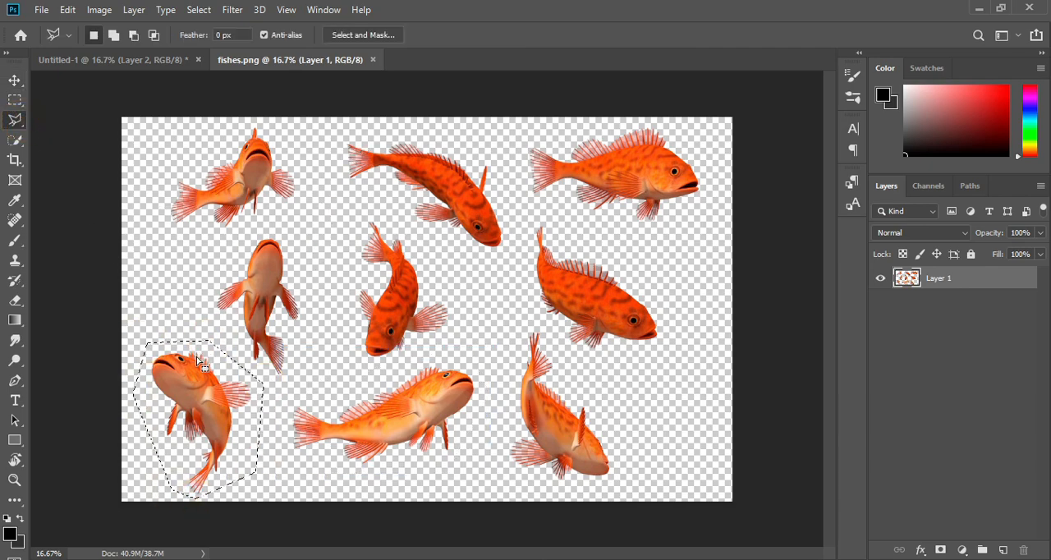
Move the selected fish into the left part of the slice's water, scaled to 32.21%, and set its layer opacity to 62%
click(15, 80)
mouse_move(186, 373)
mouse_down()
mouse_move(149, 72)
mouse_move(106, 60)
mouse_move(288, 253)
mouse_up()
drag(365, 319, 364, 314)
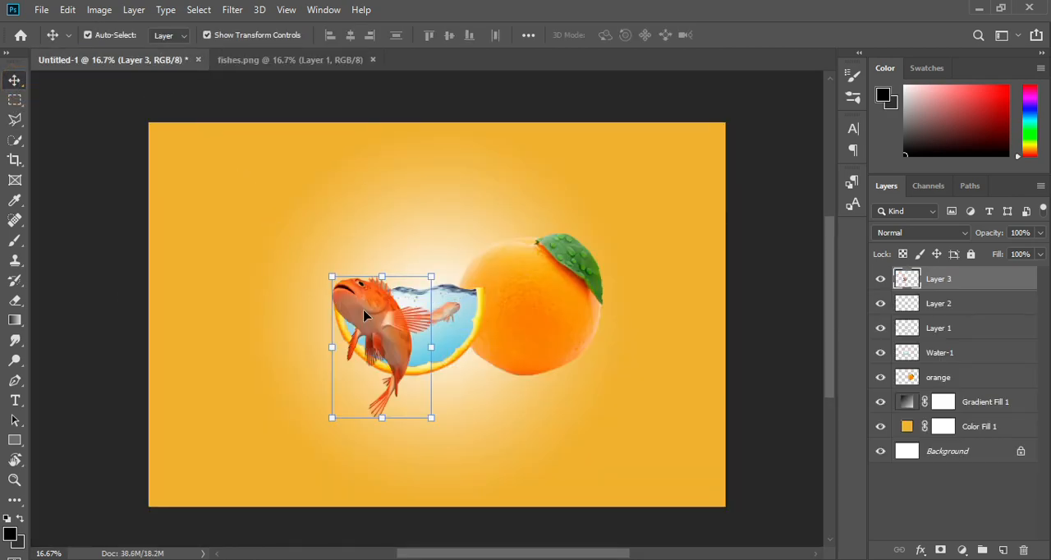
drag(433, 274, 403, 313)
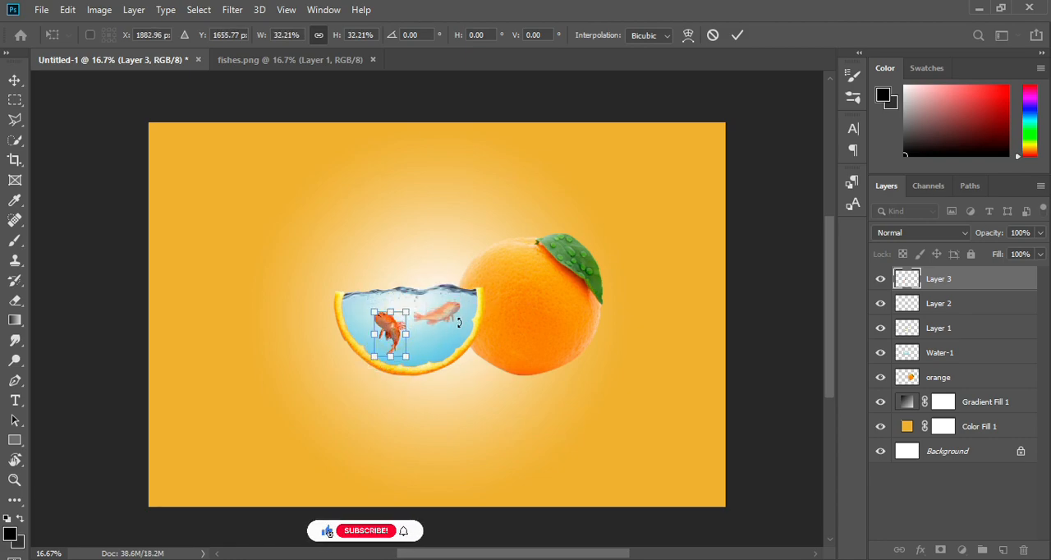
click(737, 36)
click(1040, 254)
drag(1038, 251, 1012, 252)
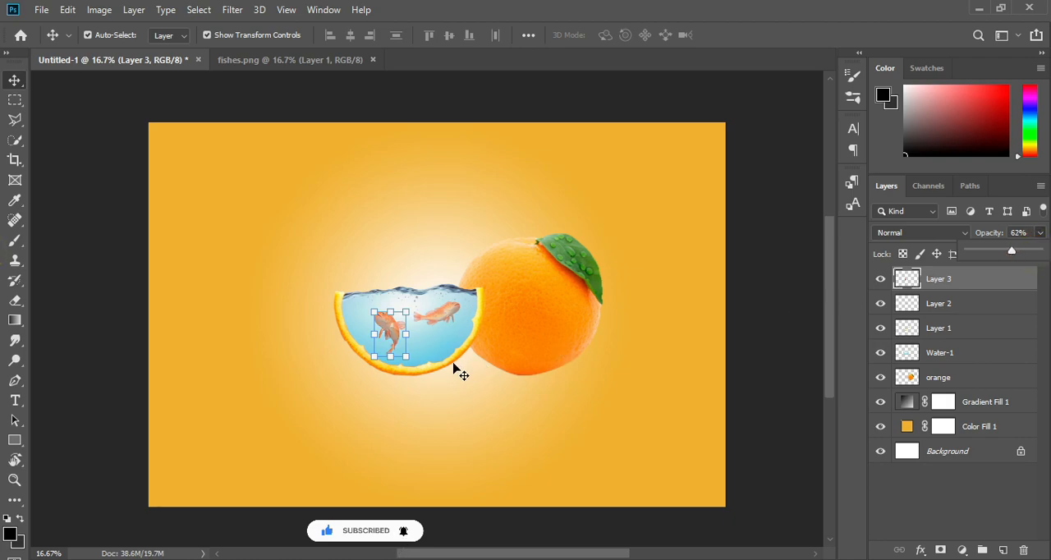
Scale the left fish to 86.64% and raise its layer opacity to 75%
mouse_move(406, 317)
mouse_down()
mouse_move(421, 303)
mouse_move(392, 331)
mouse_move(450, 324)
mouse_move(392, 331)
mouse_up()
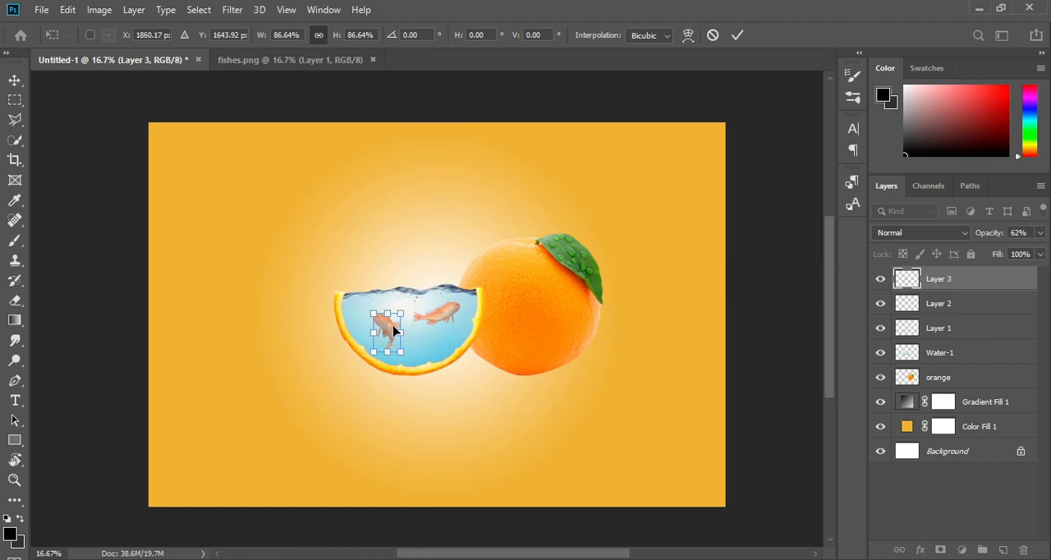
click(1041, 234)
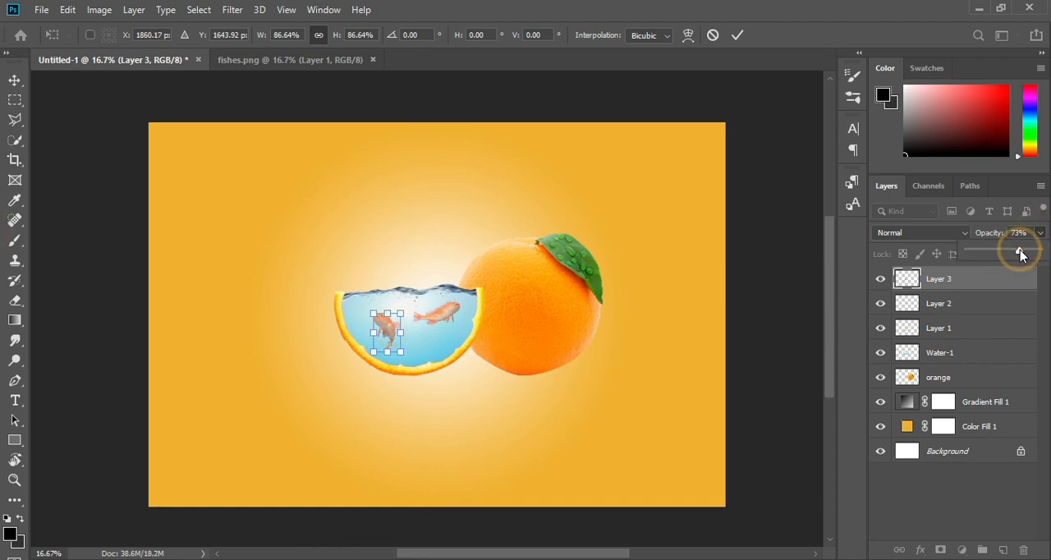
mouse_move(1016, 251)
mouse_down()
mouse_move(1033, 258)
mouse_move(1018, 255)
mouse_up()
Set Layer 2's opacity to 70% and scale the Layer 3 fish to 92.09%
click(986, 305)
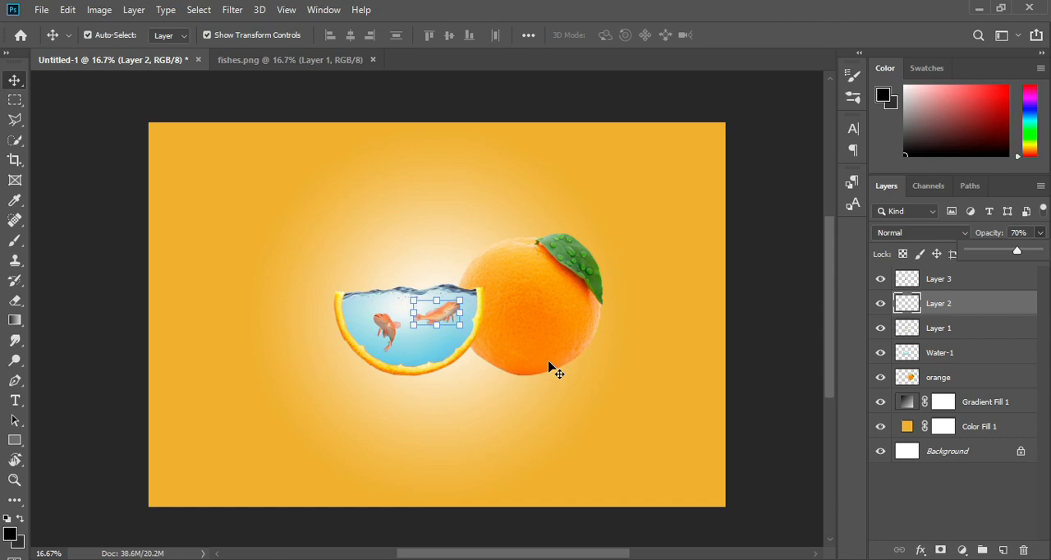
click(392, 336)
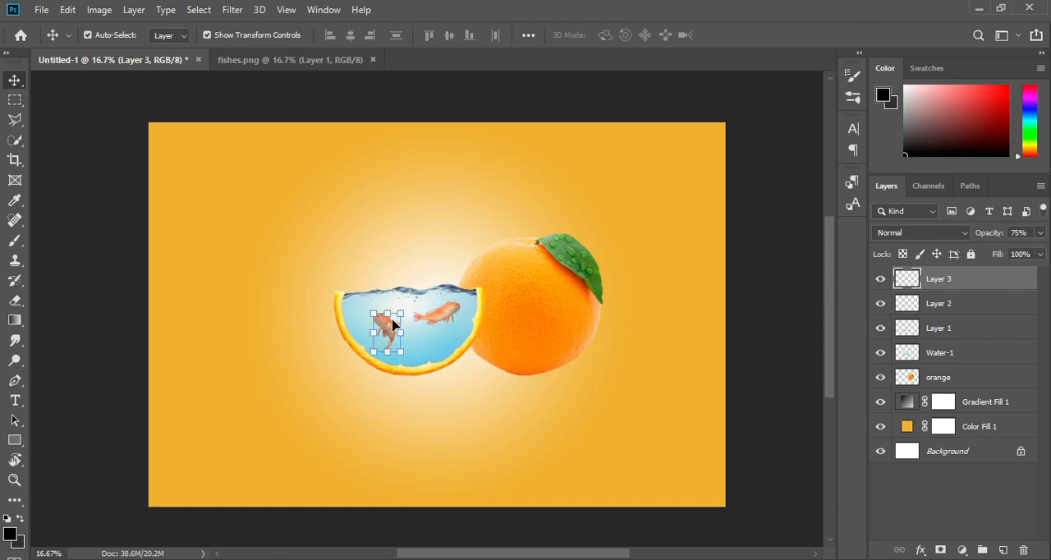
drag(399, 314, 396, 317)
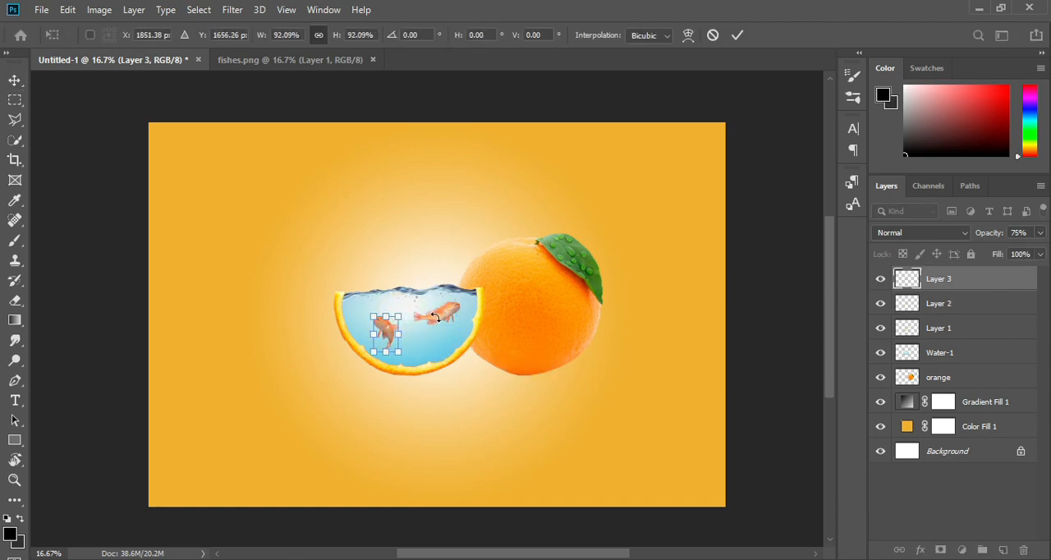
In fishes.png, outline the left fish of the middle row with a Polygonal Lasso selection
click(317, 59)
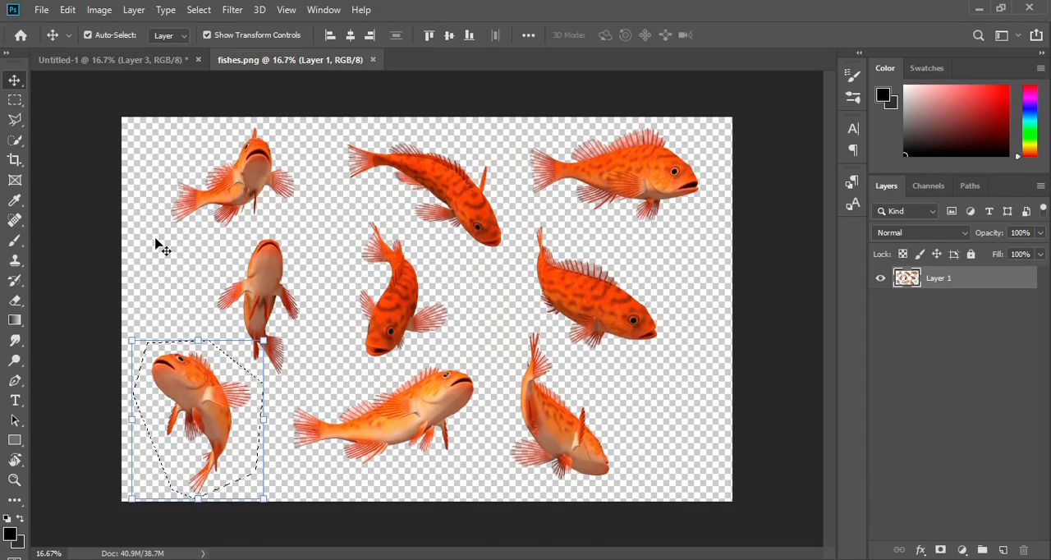
click(15, 120)
click(228, 228)
click(198, 289)
click(281, 391)
click(323, 335)
click(319, 237)
click(230, 228)
Move the selected fish into the orange composition, scale it down and place it near the water surface between the other two fish
click(15, 81)
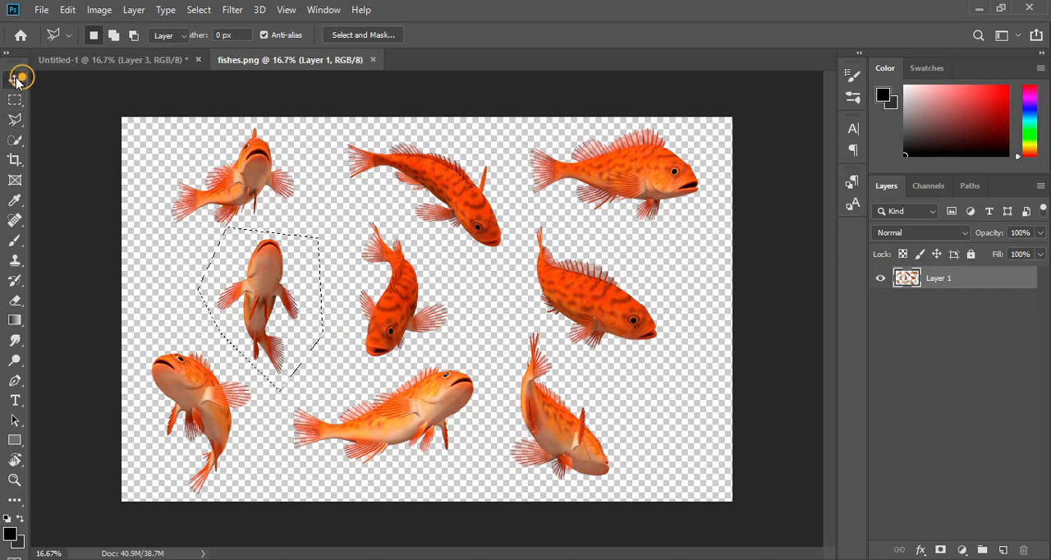
mouse_move(265, 305)
mouse_down()
mouse_move(129, 123)
mouse_move(140, 59)
mouse_move(405, 301)
mouse_up()
drag(439, 237, 391, 331)
drag(391, 346, 412, 305)
drag(407, 306, 411, 301)
click(738, 35)
Move the third fish down near the bottom of the slice, below the other two, and set its opacity to 77%
click(1040, 232)
drag(1041, 249, 1009, 255)
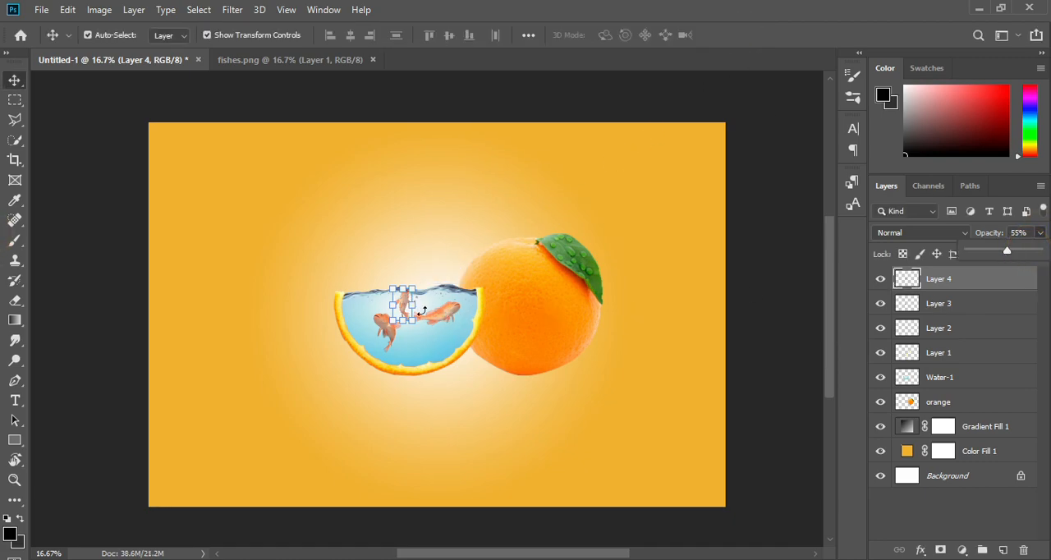
drag(403, 306, 413, 345)
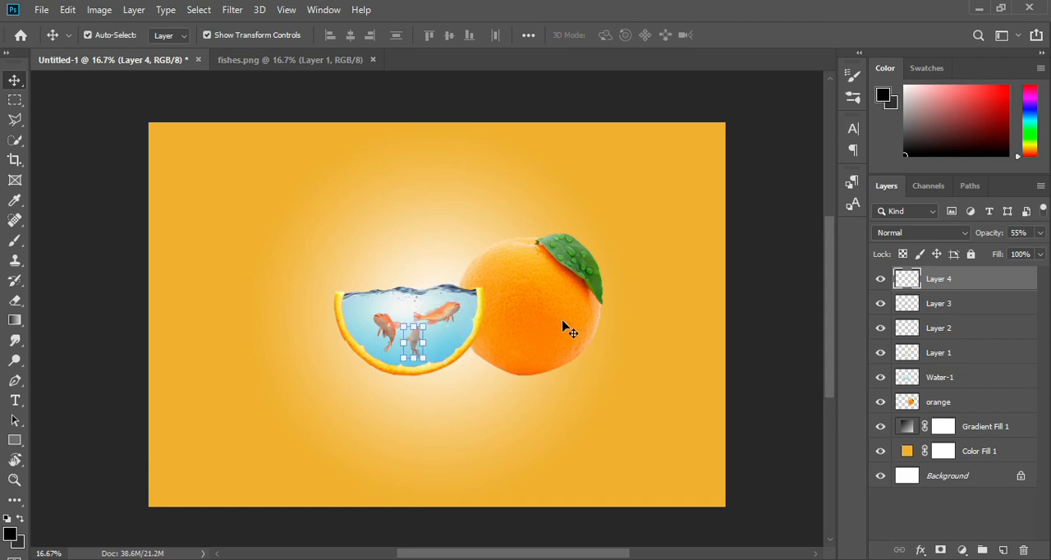
click(1040, 233)
drag(1017, 251, 1020, 254)
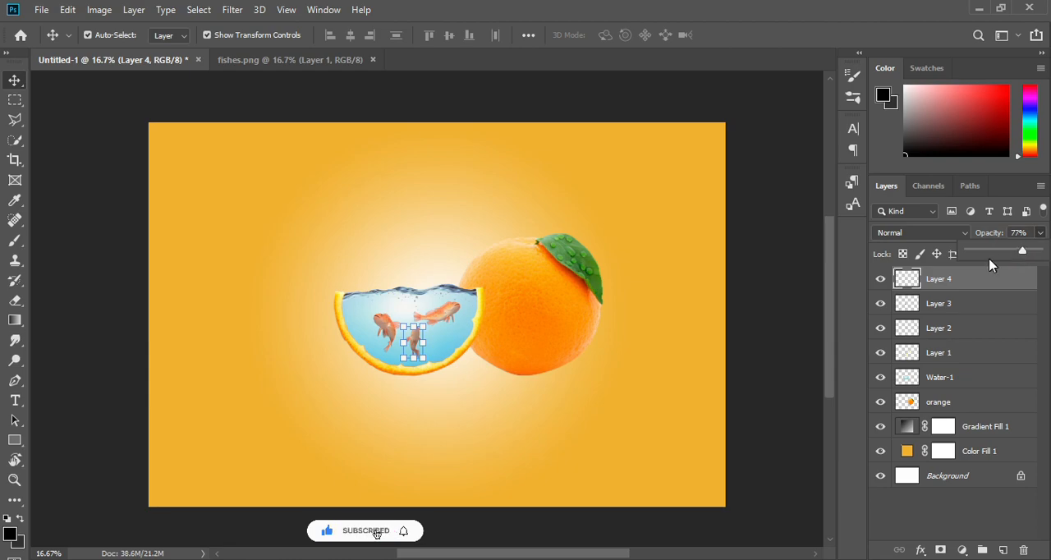
Nudge the Layer 3 fish slightly left and up, and set its opacity to 70%
click(949, 304)
key(shift+Left)
key(shift+Left)
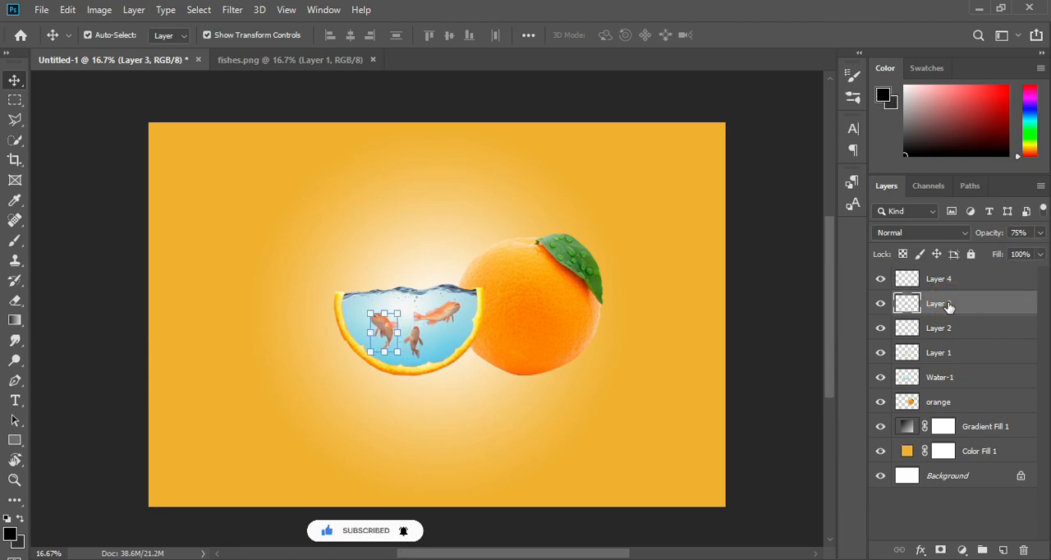
key(shift+Up)
key(shift+Up)
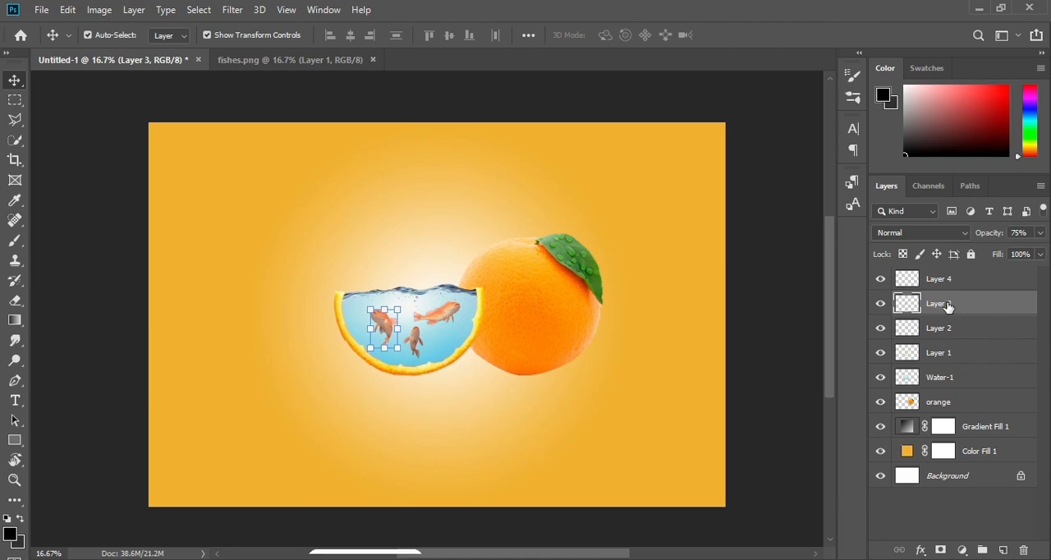
click(1042, 234)
drag(1023, 250, 1018, 251)
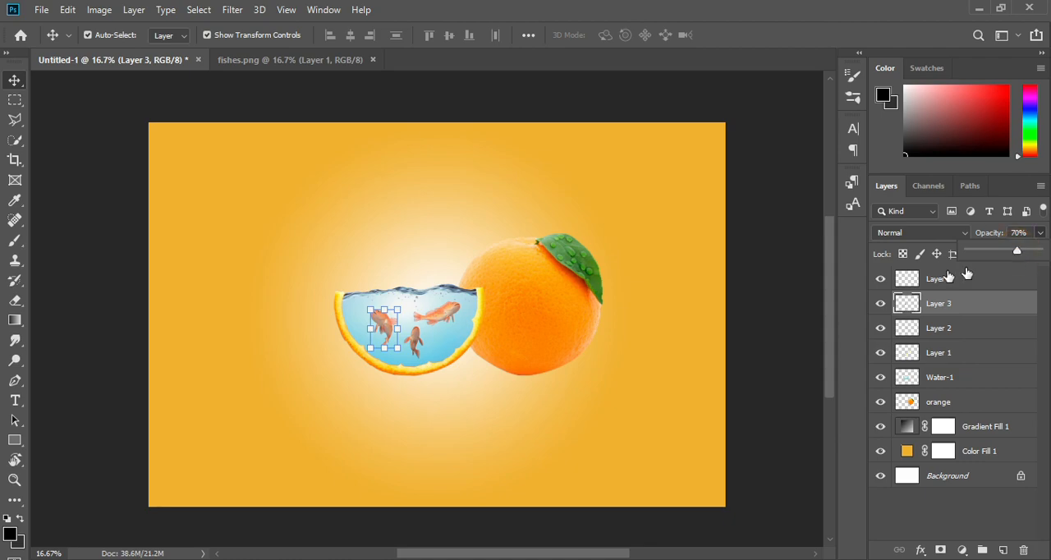
Scale the Layer 3 fish to about 90.66% and move it to the right side of the slice's water
drag(398, 311, 392, 315)
key(Up)
key(Up)
key(Up)
key(Left)
key(Left)
drag(378, 324, 458, 319)
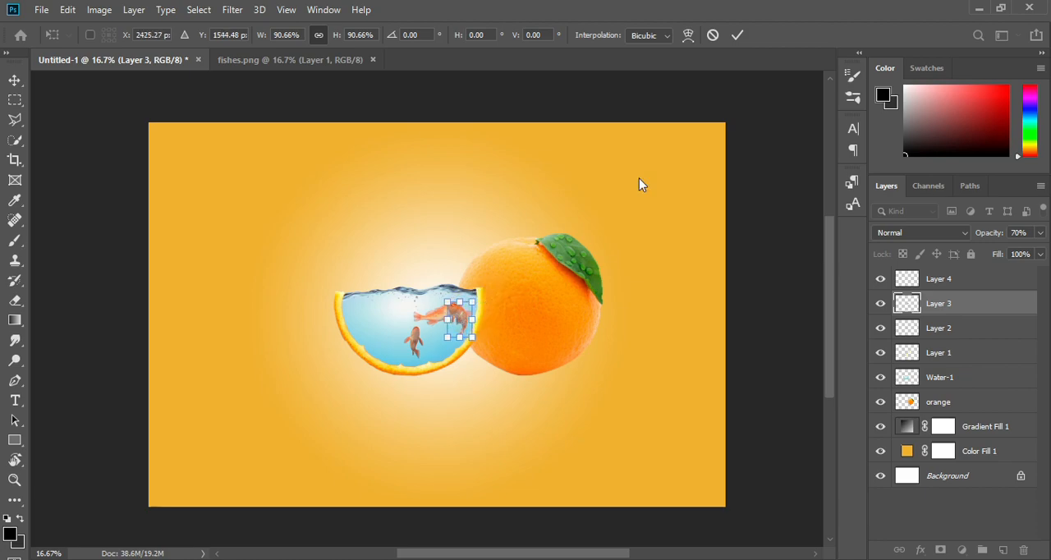
click(737, 36)
Move the Layer 2 fish to the left side of the slice's water and fine-tune the spacing of both upper fish
click(941, 328)
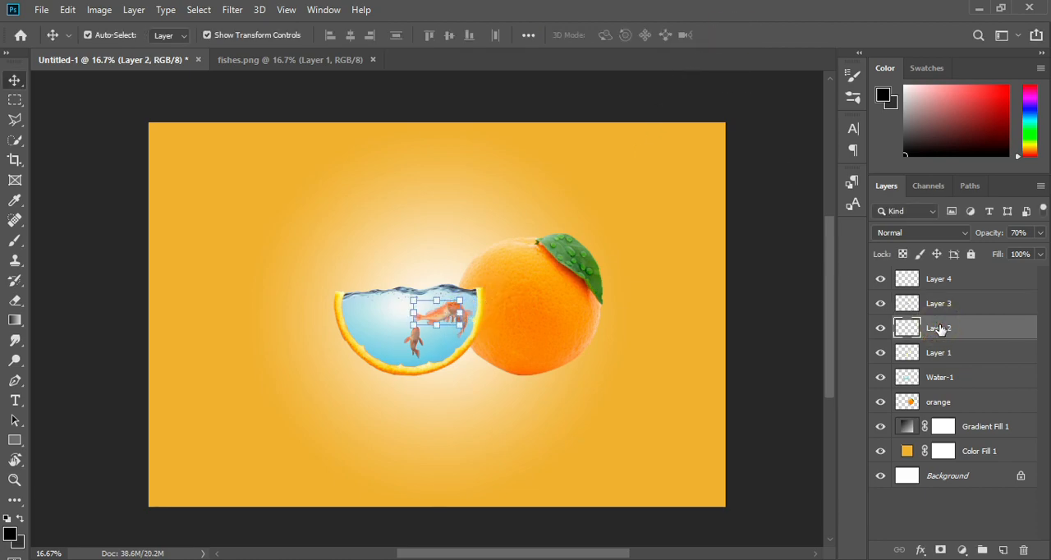
drag(449, 323, 374, 330)
drag(459, 319, 449, 317)
drag(383, 326, 393, 325)
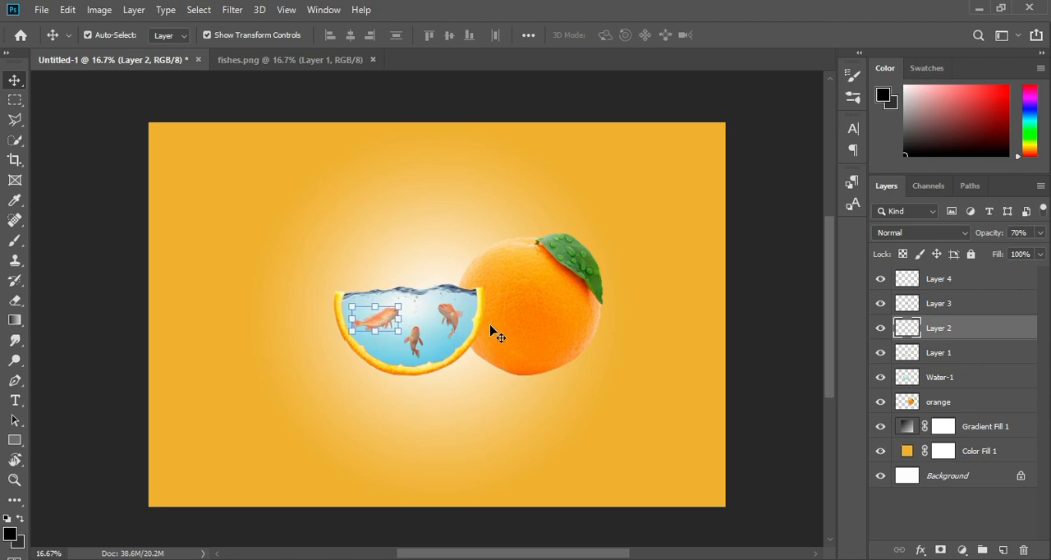
Add a new layer above Gradient Fill 1 and paint one black soft 800 px brush dab to the left of the slice
click(924, 405)
click(961, 426)
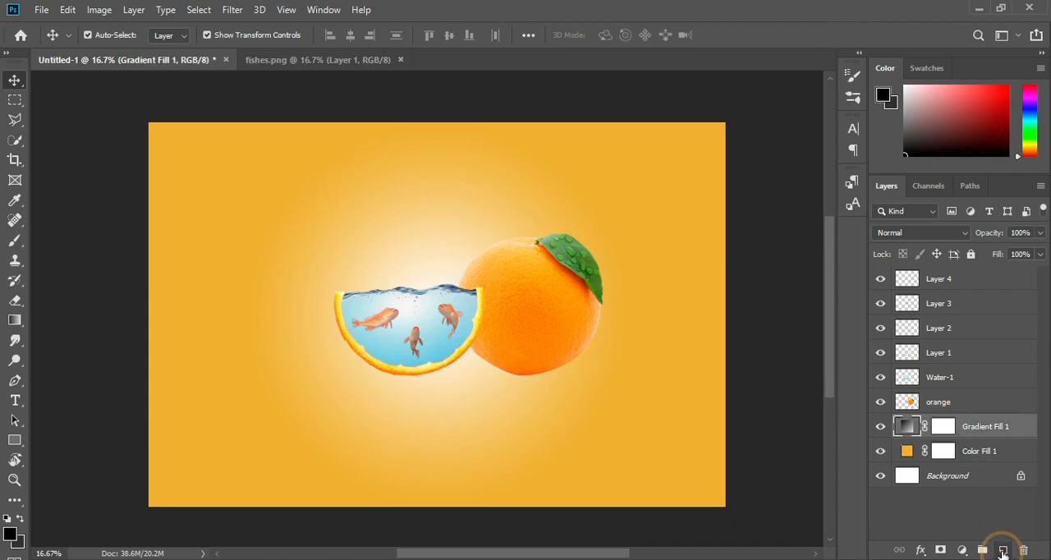
click(1003, 550)
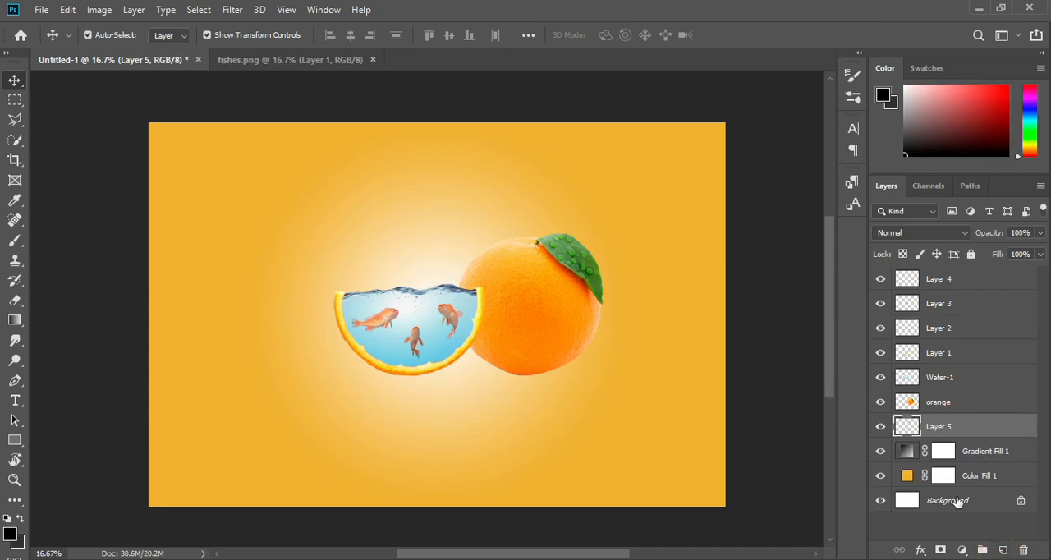
click(15, 240)
click(255, 369)
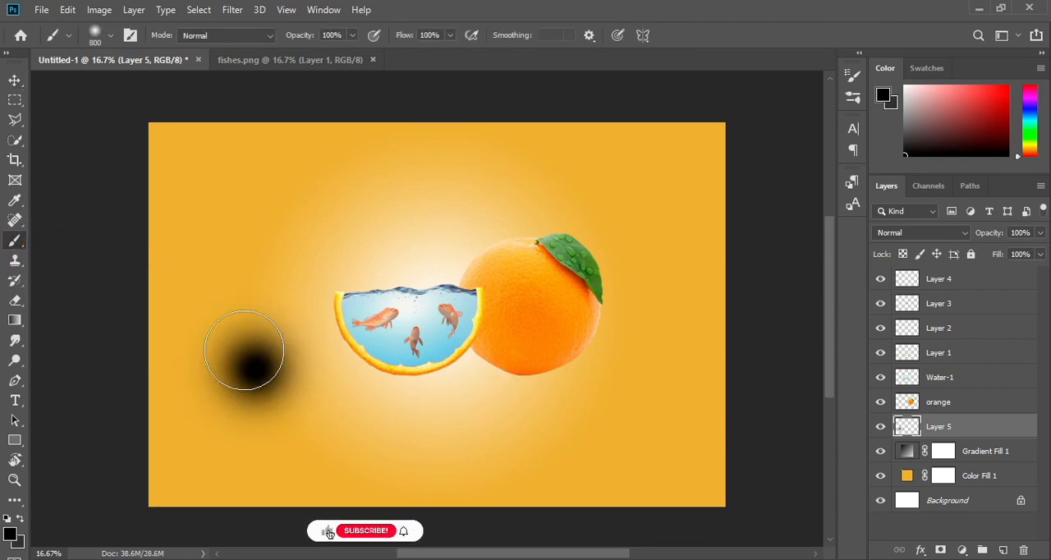
Stretch the black dab to about 131.82% width and 13.10% height as a shadow under the whole orange, and set its opacity to 71%
click(14, 80)
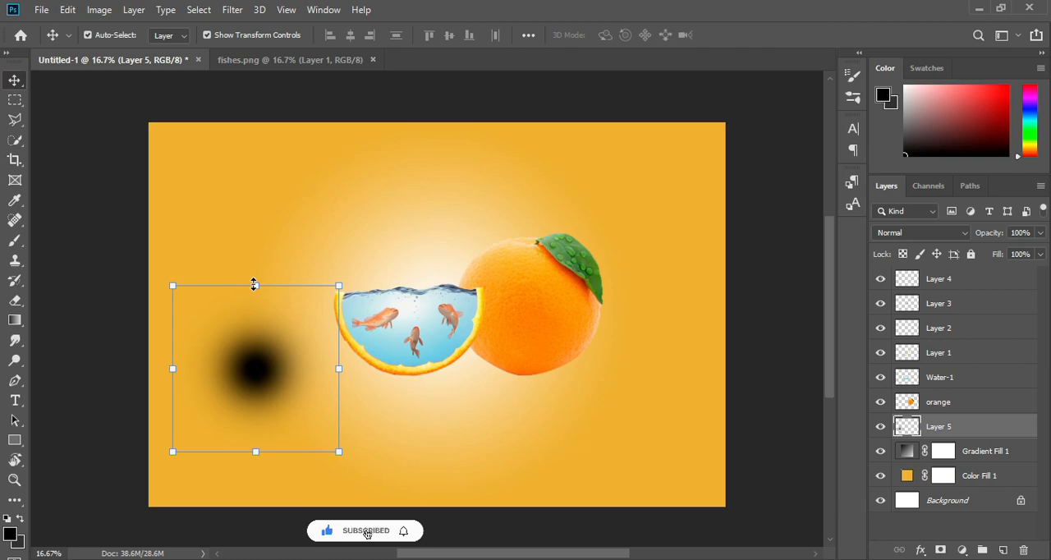
mouse_move(254, 285)
mouse_down()
mouse_move(253, 408)
mouse_move(511, 394)
mouse_move(524, 387)
mouse_move(519, 369)
mouse_up()
drag(603, 381, 522, 367)
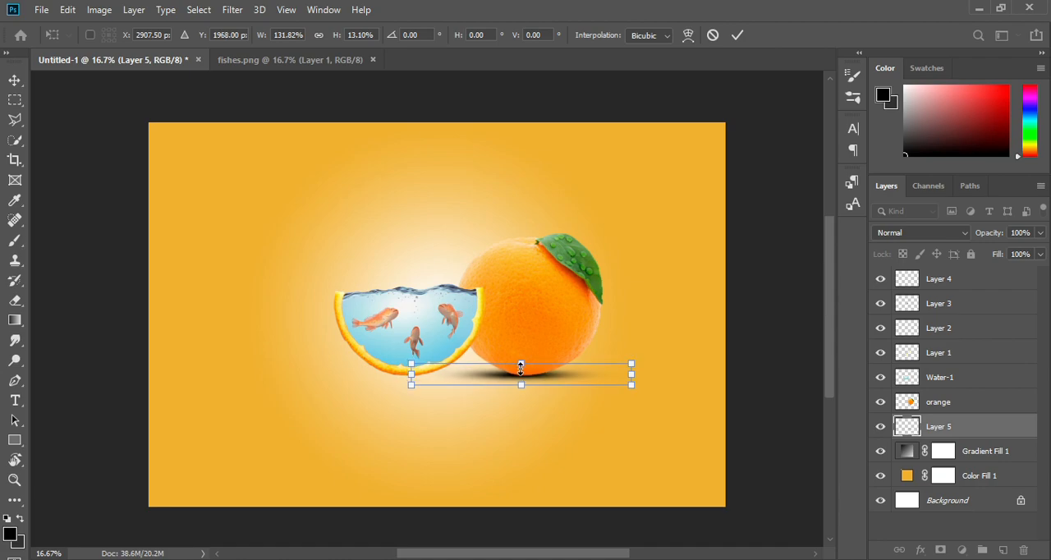
click(738, 34)
click(1039, 233)
drag(1025, 250, 1014, 251)
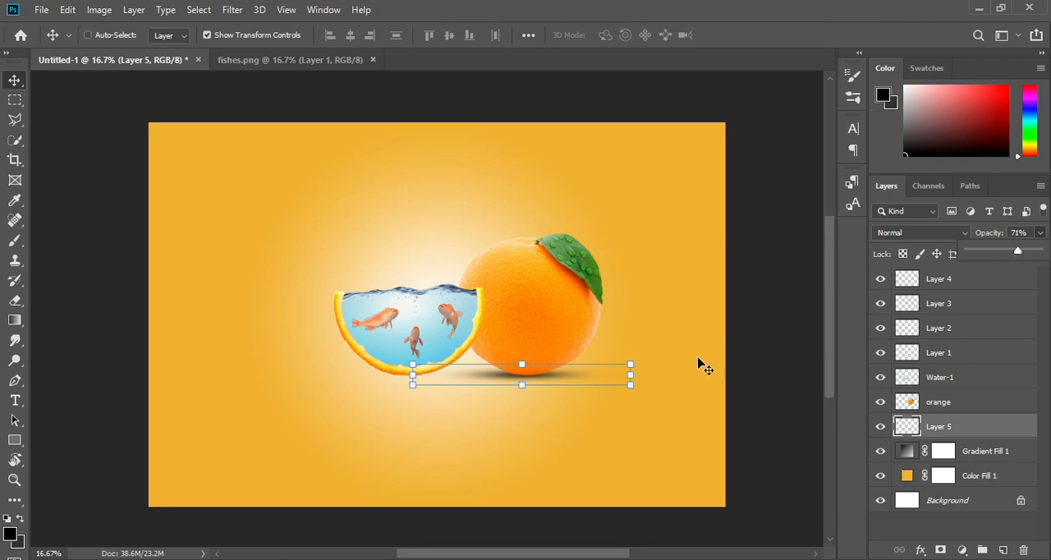
Duplicate the orange's shadow, place the copy just under the water-filled slice, and set its opacity to 78%
key(ctrl+j)
drag(551, 382, 438, 379)
key(Down)
key(Down)
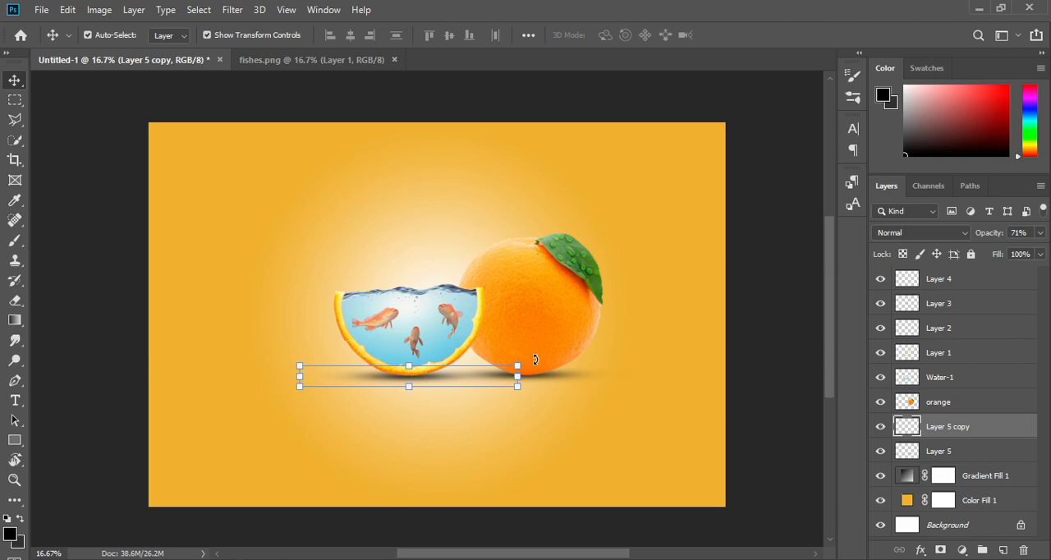
click(1040, 232)
drag(1020, 252, 1024, 252)
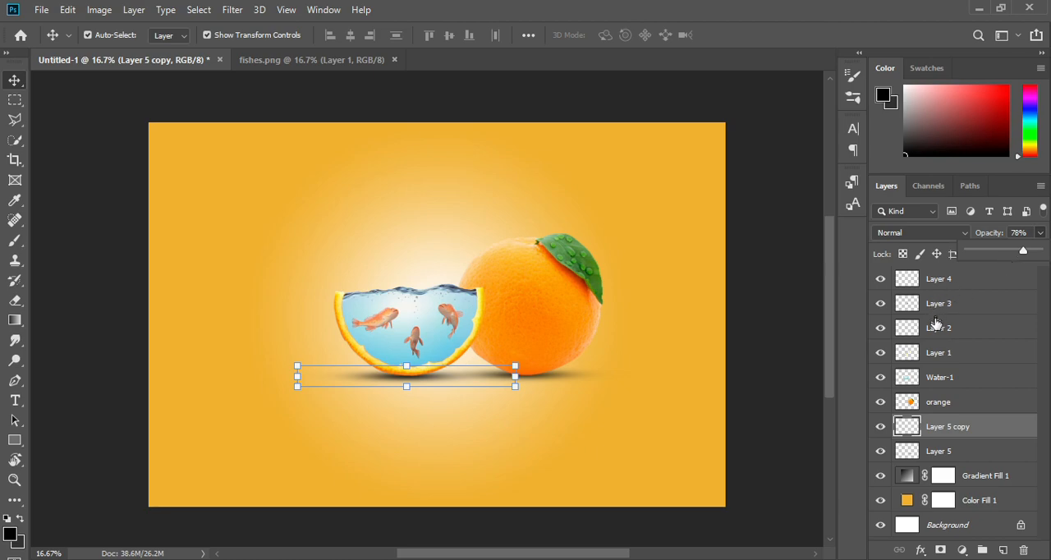
Add a layer mask to Water-1 and paint it black at 27% brush opacity where the slice overlaps the orange
click(427, 304)
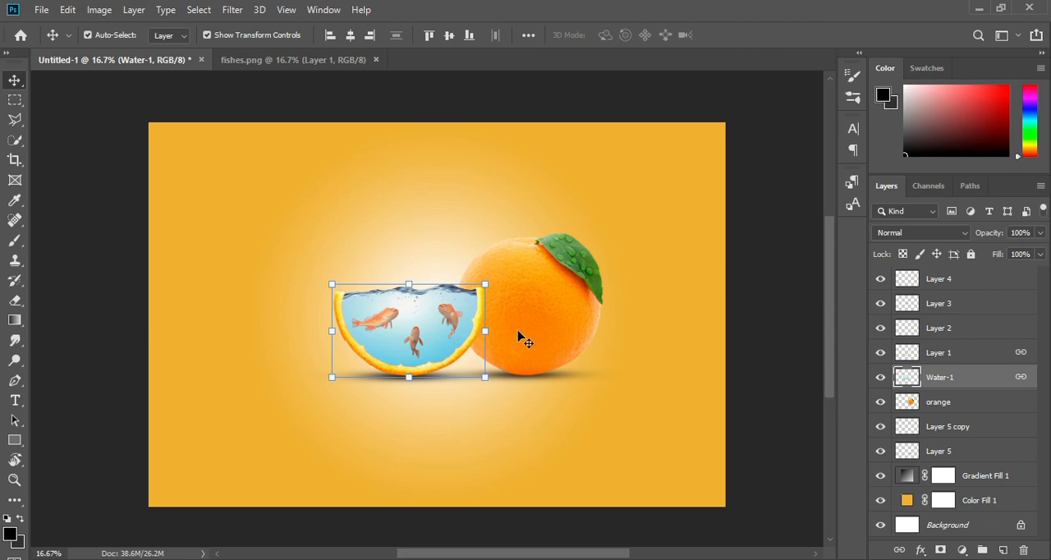
click(941, 550)
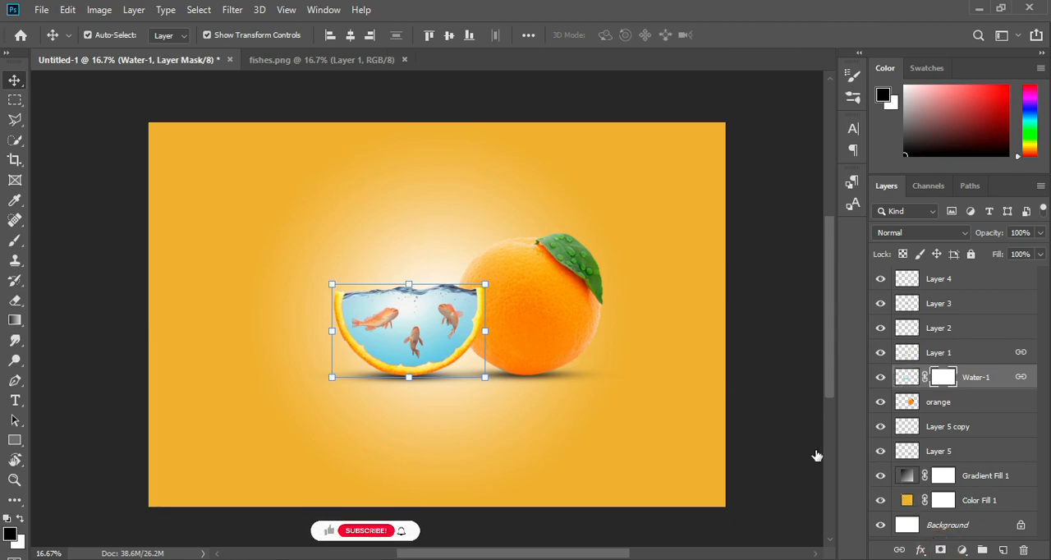
click(15, 240)
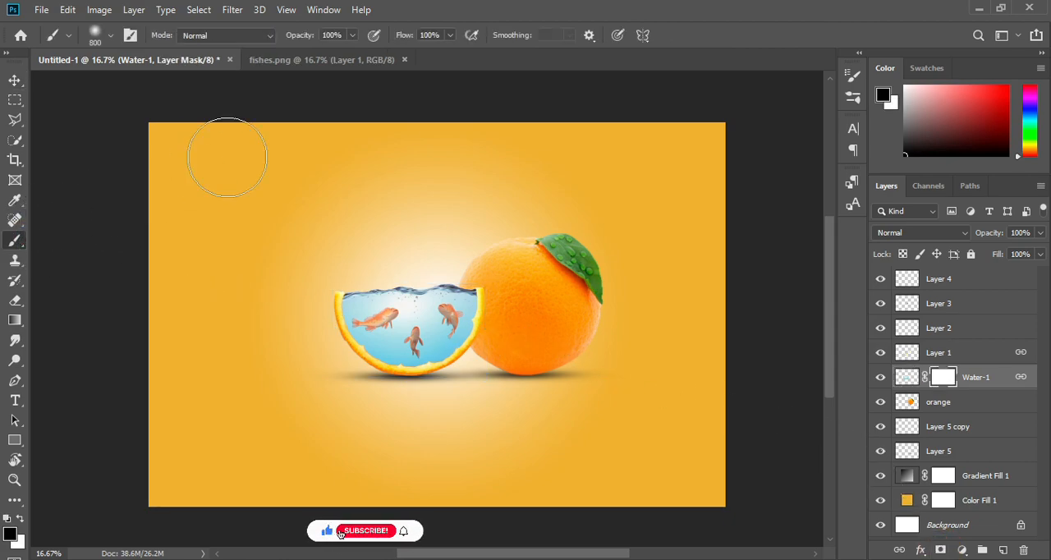
click(351, 36)
drag(355, 52, 301, 52)
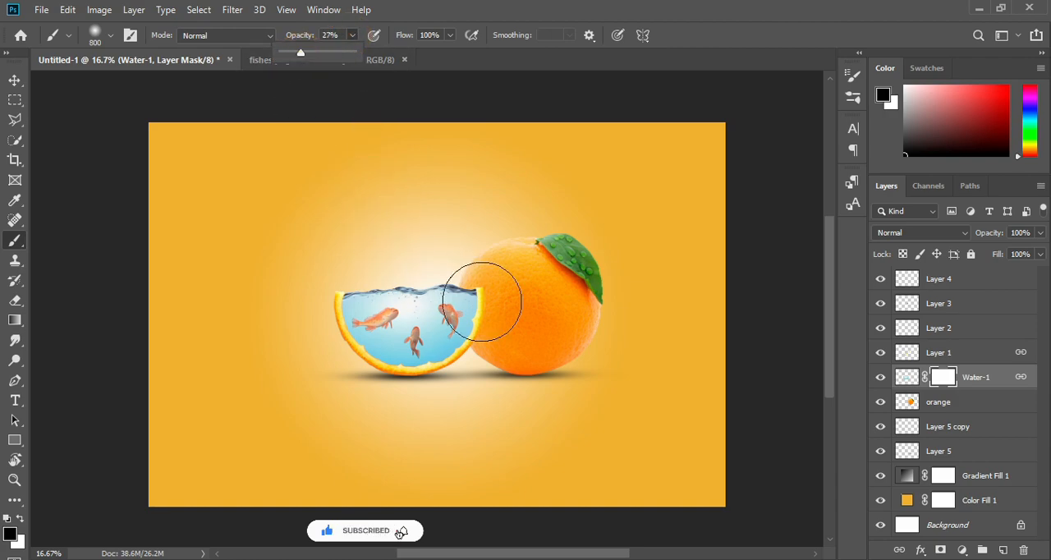
mouse_move(501, 303)
mouse_down()
mouse_move(491, 335)
mouse_move(535, 313)
mouse_move(485, 333)
mouse_move(558, 355)
mouse_up()
click(500, 327)
Restore the right end of the water surface on the Water-1 mask with a white 150 px brush, then return the foreground to black
click(20, 518)
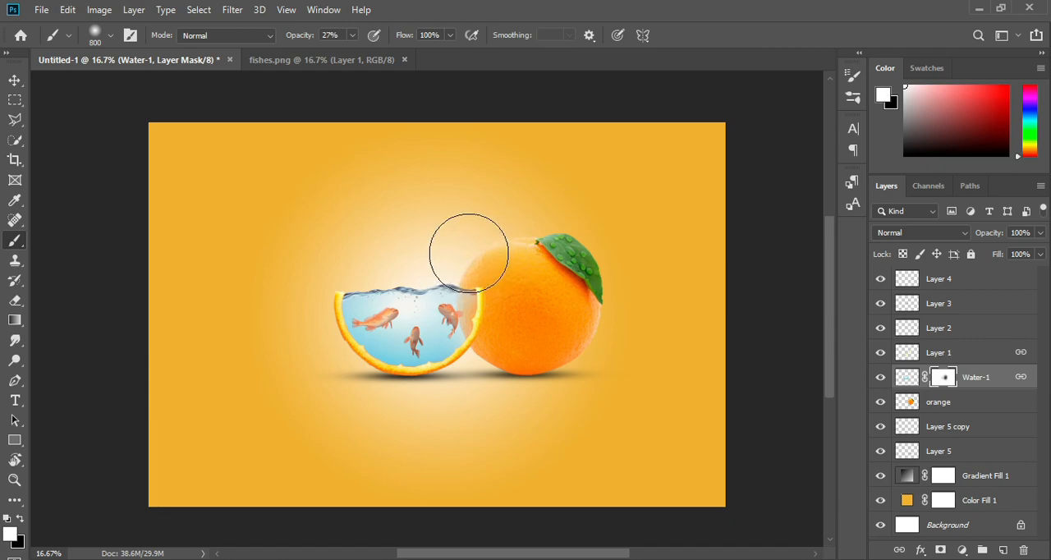
key(bracketleft)
key(bracketleft)
key(bracketleft)
key(bracketleft)
key(bracketleft)
key(bracketleft)
key(bracketleft)
key(bracketleft)
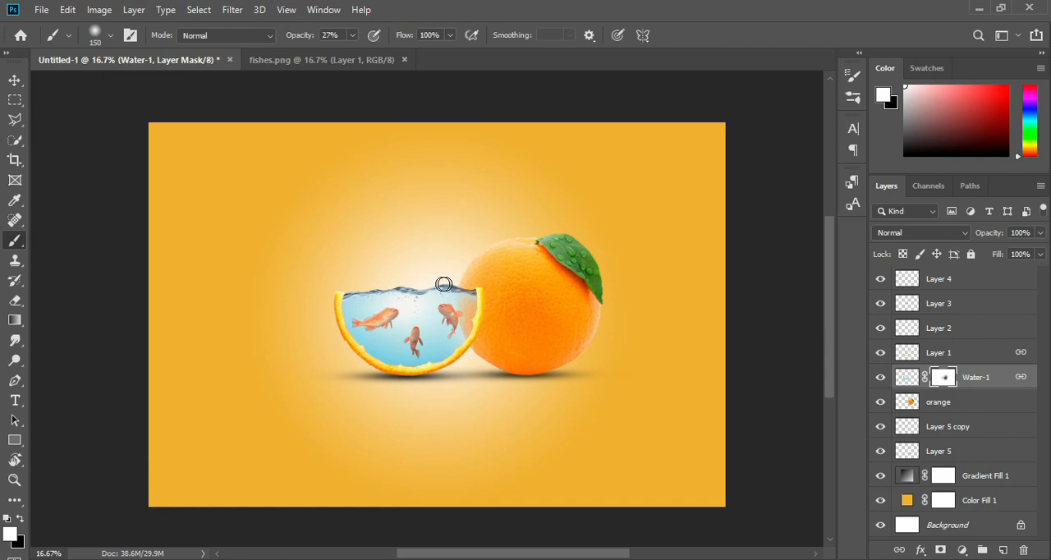
click(21, 520)
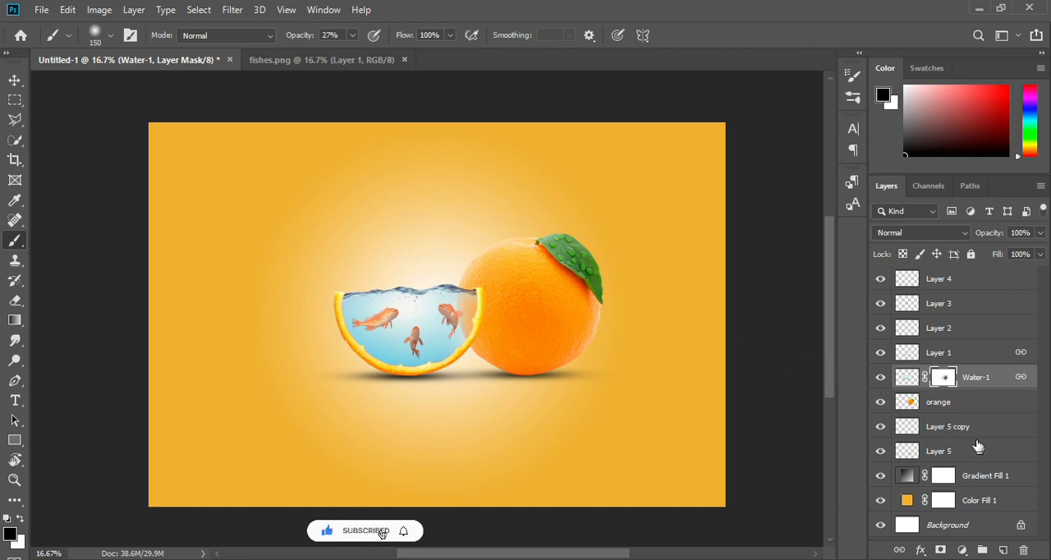
Select all layers from Layer 5 up to Layer 4 and move the whole orange composition slightly left and up
click(951, 411)
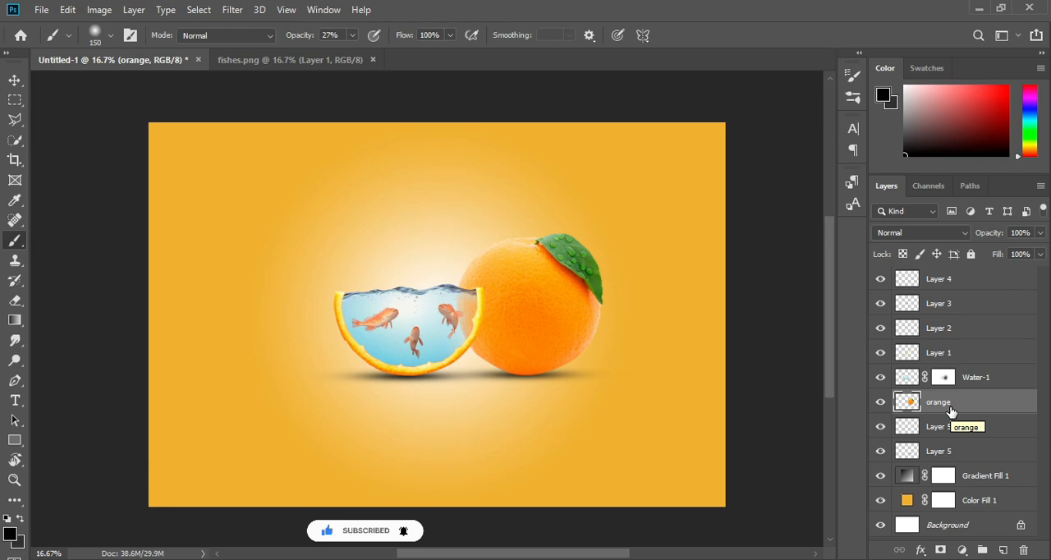
click(972, 479)
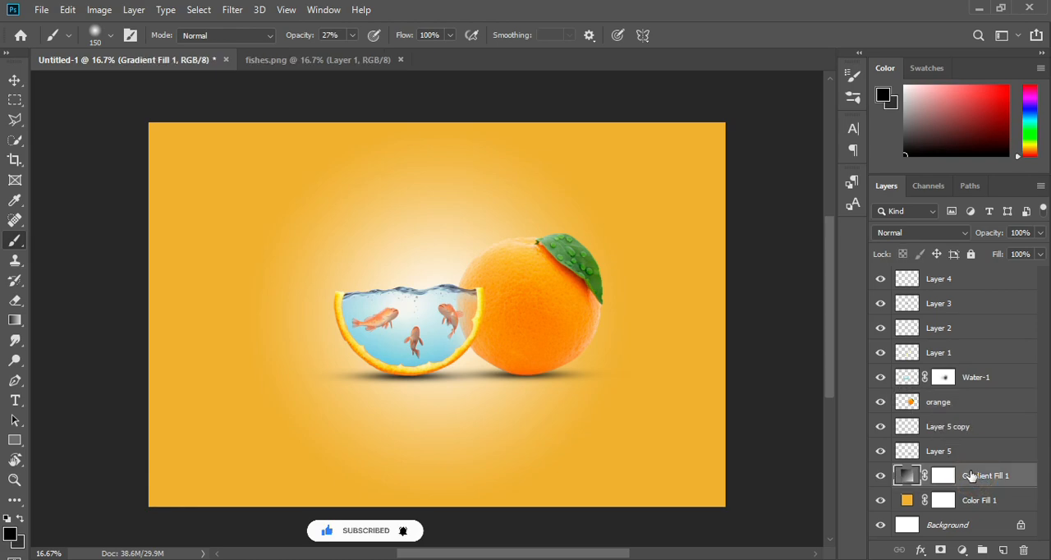
click(15, 79)
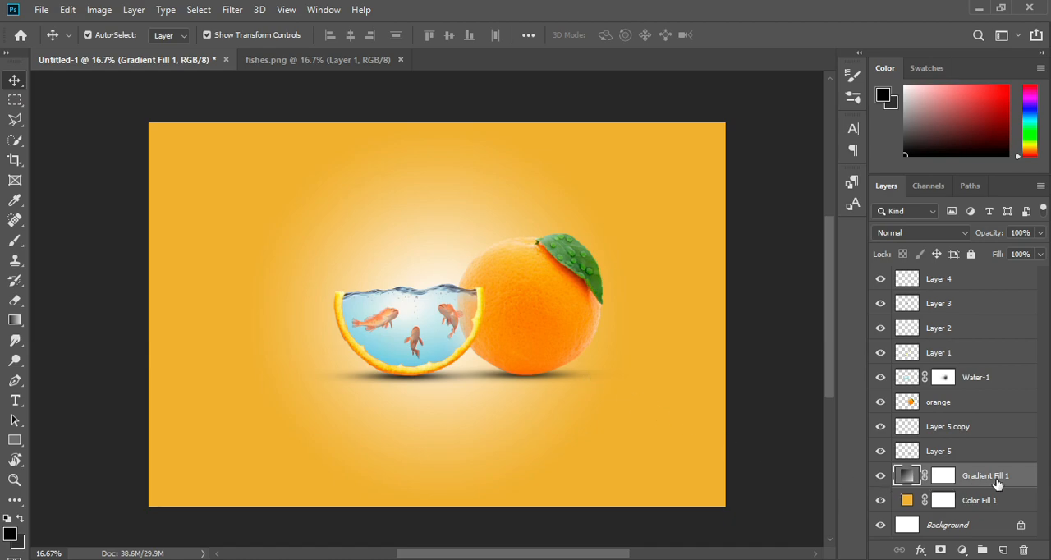
click(955, 453)
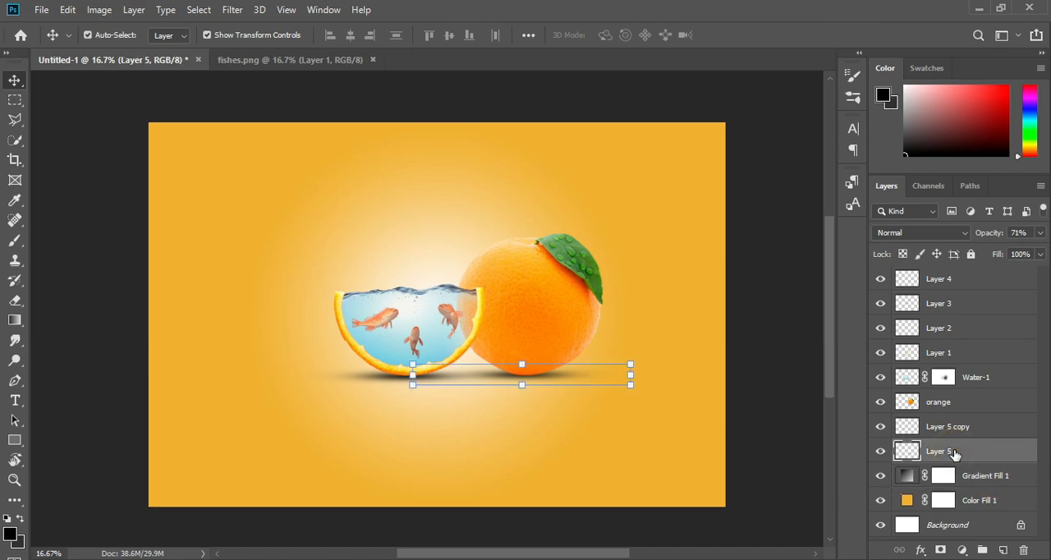
shift+click(962, 279)
mouse_move(555, 319)
mouse_down()
mouse_move(543, 302)
mouse_move(535, 317)
mouse_up()
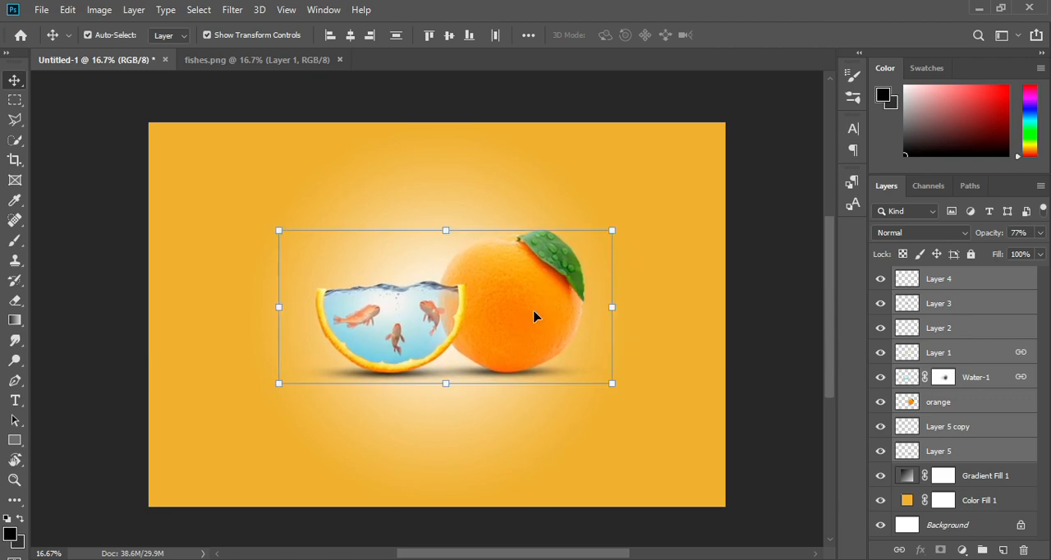